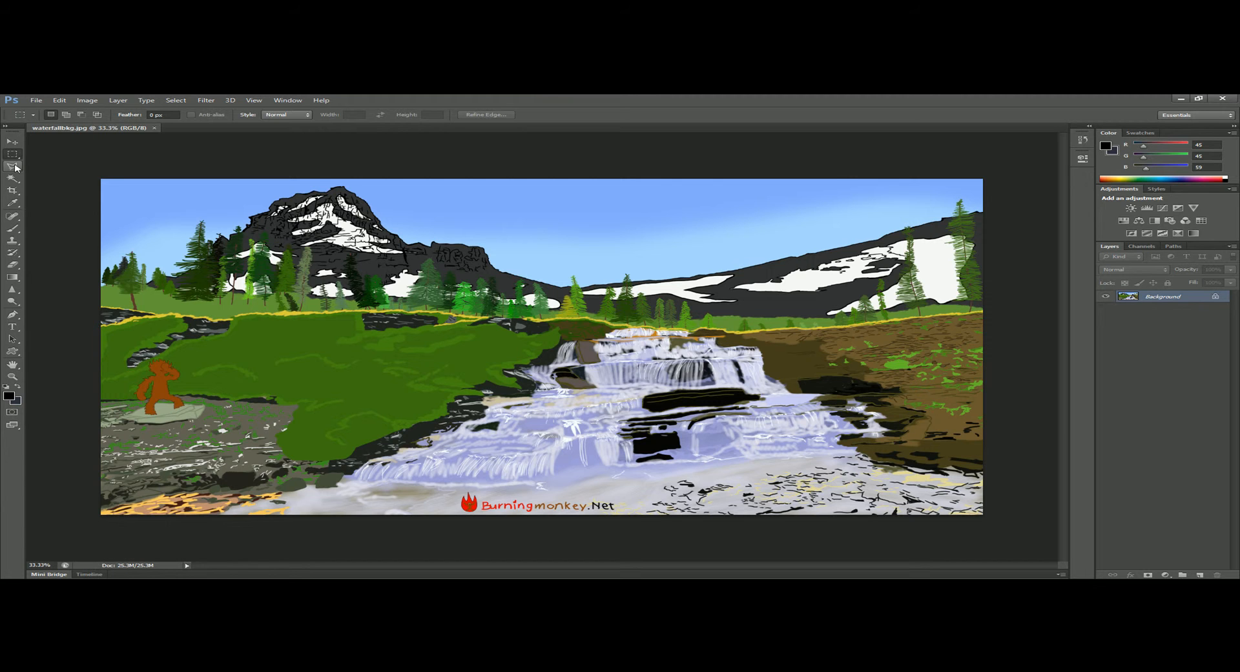
Try the Quick Selection tool, and return to the Polygonal Lasso tool.
{"action": "left_click", "coordinate": [16, 167]}
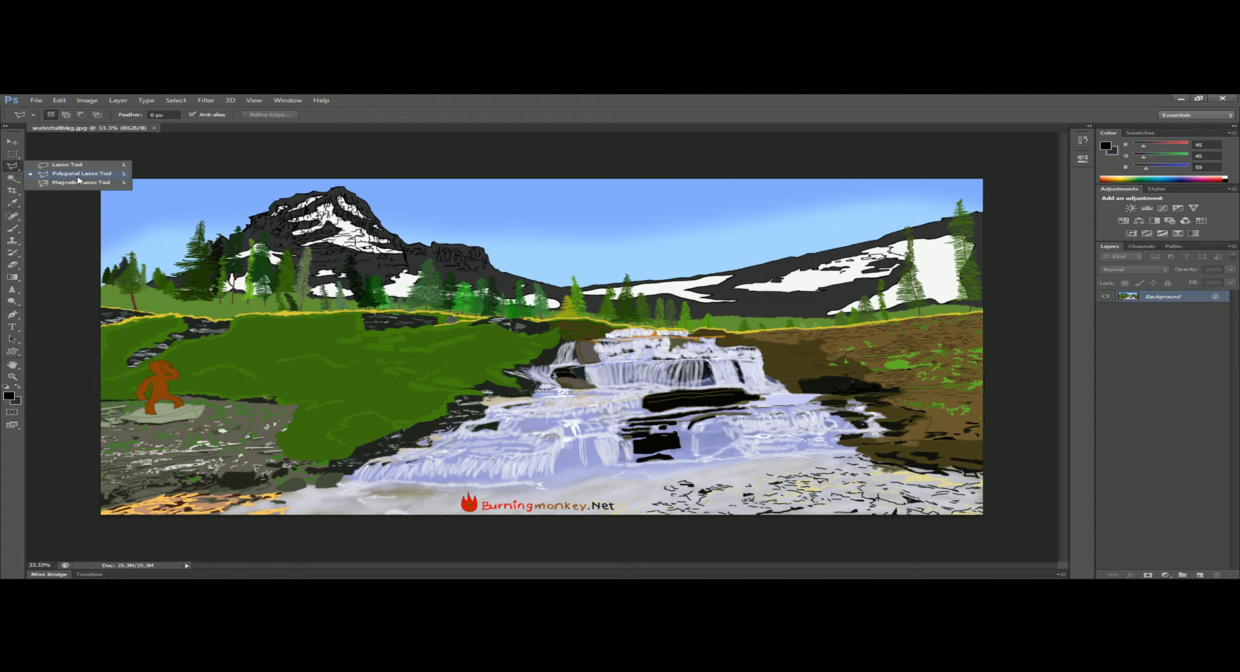
{"action": "left_click", "coordinate": [16, 179]}
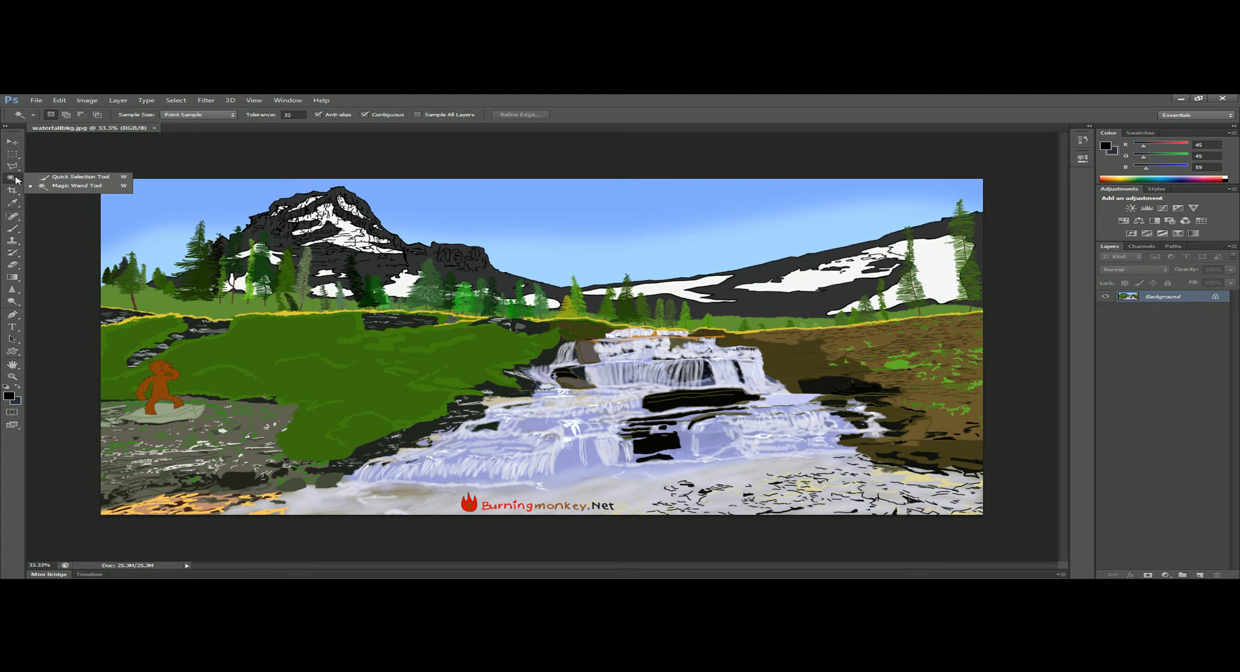
{"action": "left_click", "coordinate": [78, 177]}
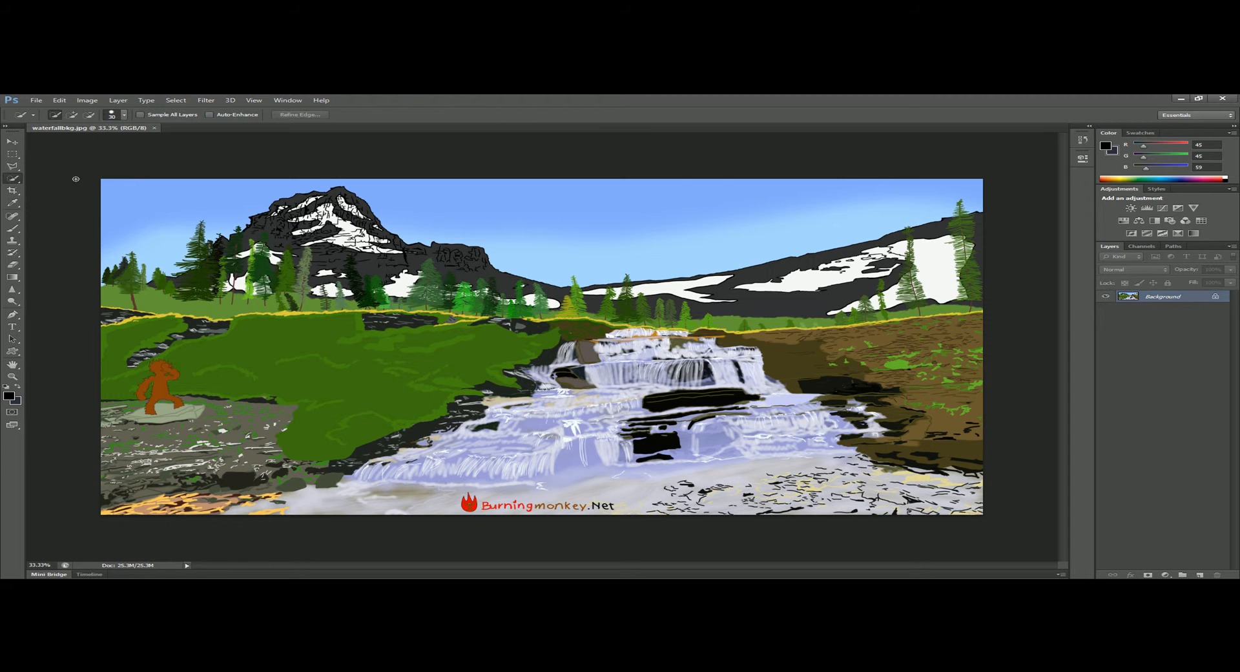
{"action": "left_click", "coordinate": [14, 166]}
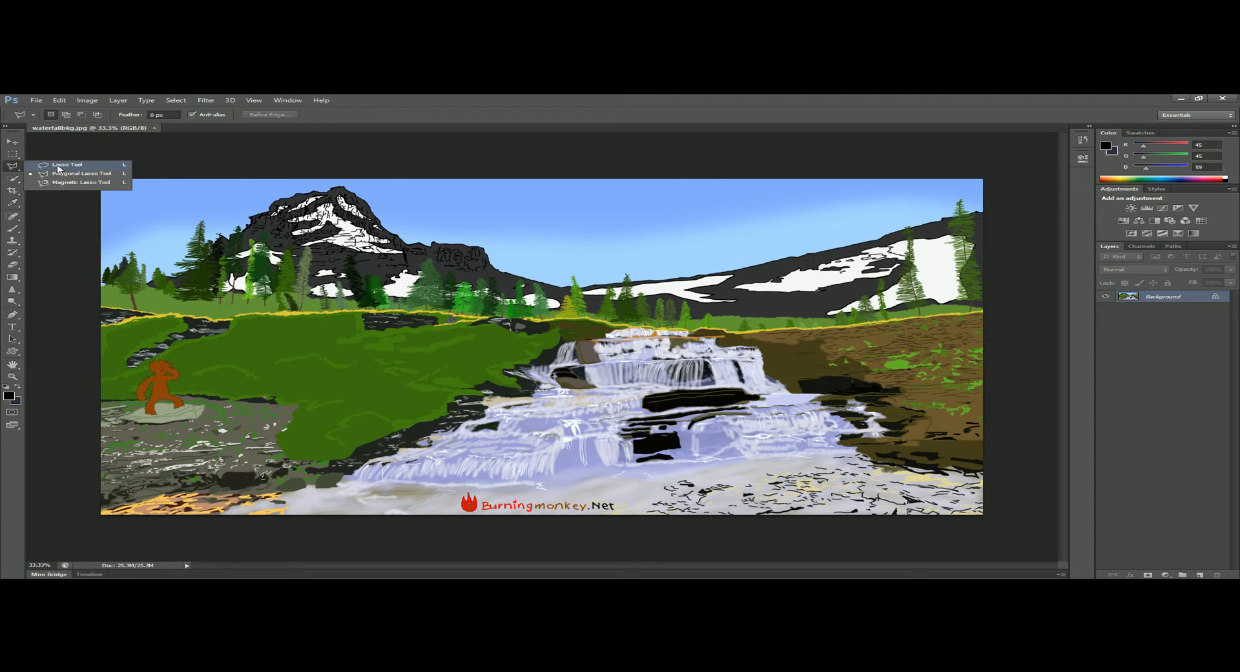
{"action": "left_click", "coordinate": [59, 176]}
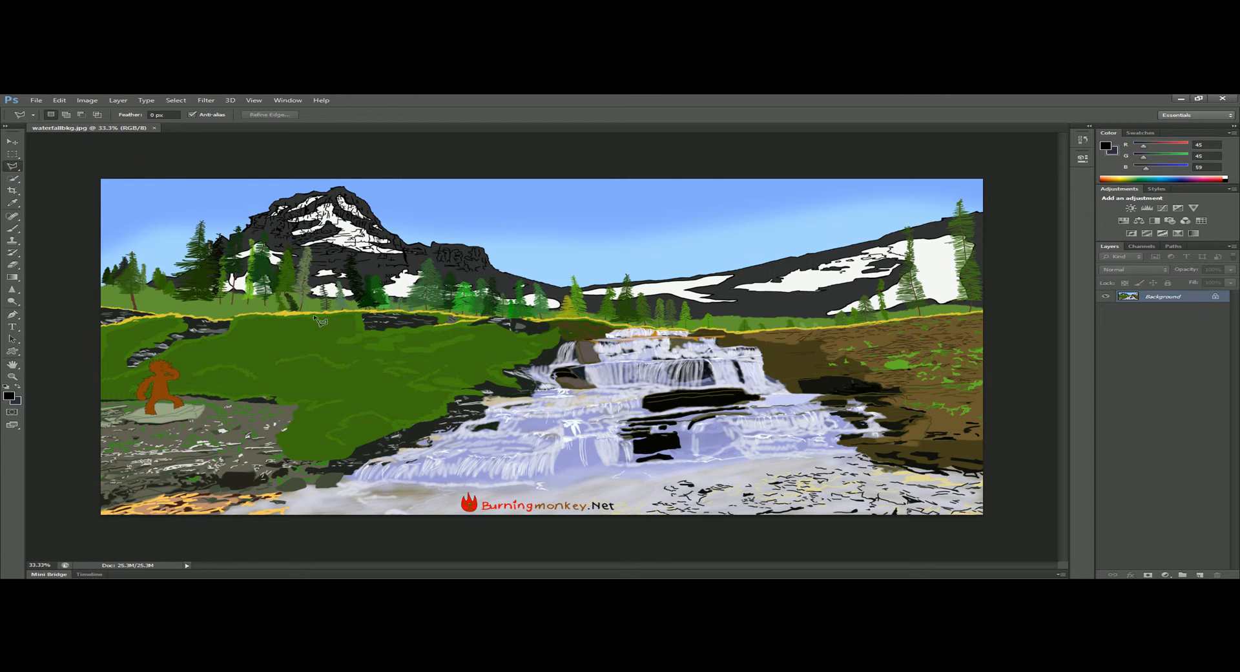
Convert the locked Background into a regular editable layer with the default settings.
{"action": "double_click", "coordinate": [1160, 297]}
{"action": "left_click", "coordinate": [727, 254]}
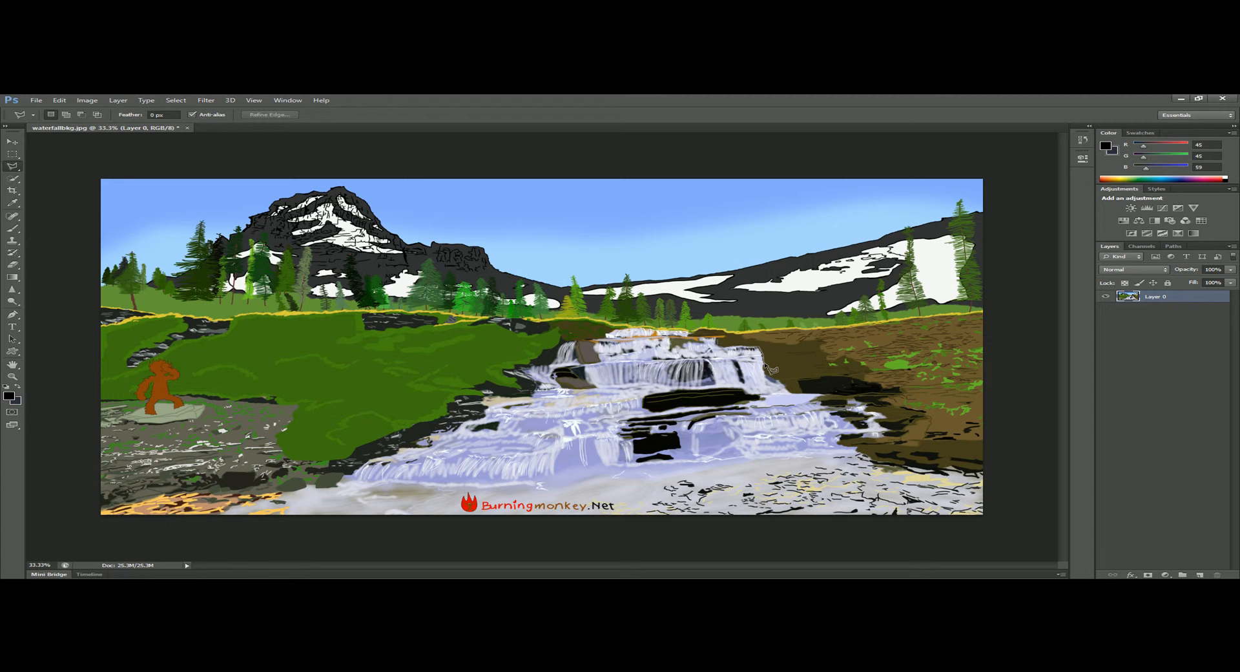
Outline the right-hand part of the waterfall along its rocky bank with the Polygonal Lasso and close the selection.
{"action": "left_click", "coordinate": [788, 388]}
{"action": "scroll", "coordinate": [855, 438], "scroll_direction": "up", "scroll_amount": 5}
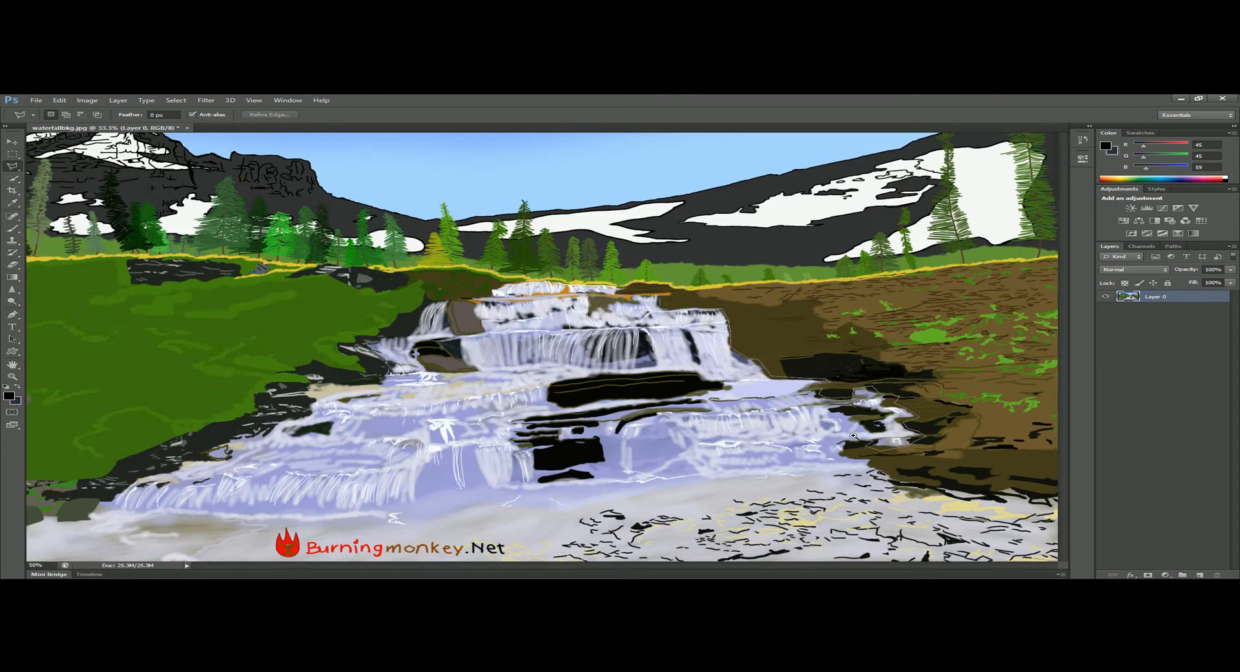
{"action": "scroll", "coordinate": [770, 409], "scroll_direction": "up", "scroll_amount": 4}
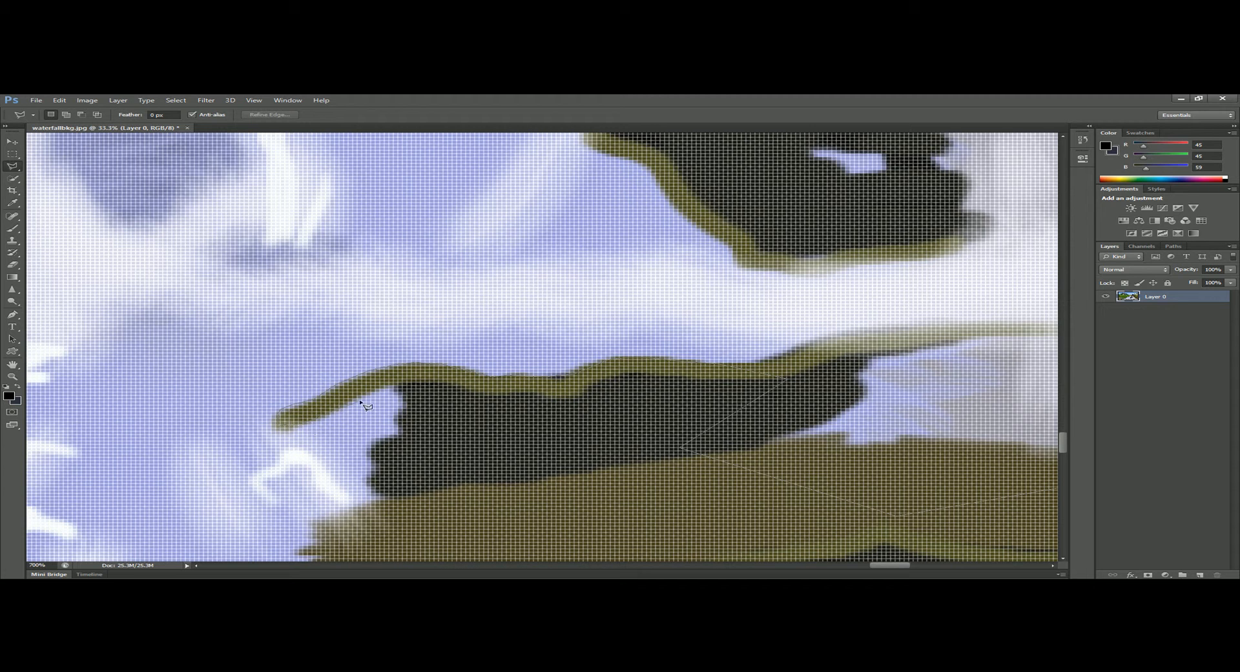
{"action": "left_click", "coordinate": [399, 385]}
{"action": "scroll", "coordinate": [446, 427], "scroll_direction": "down", "scroll_amount": 3}
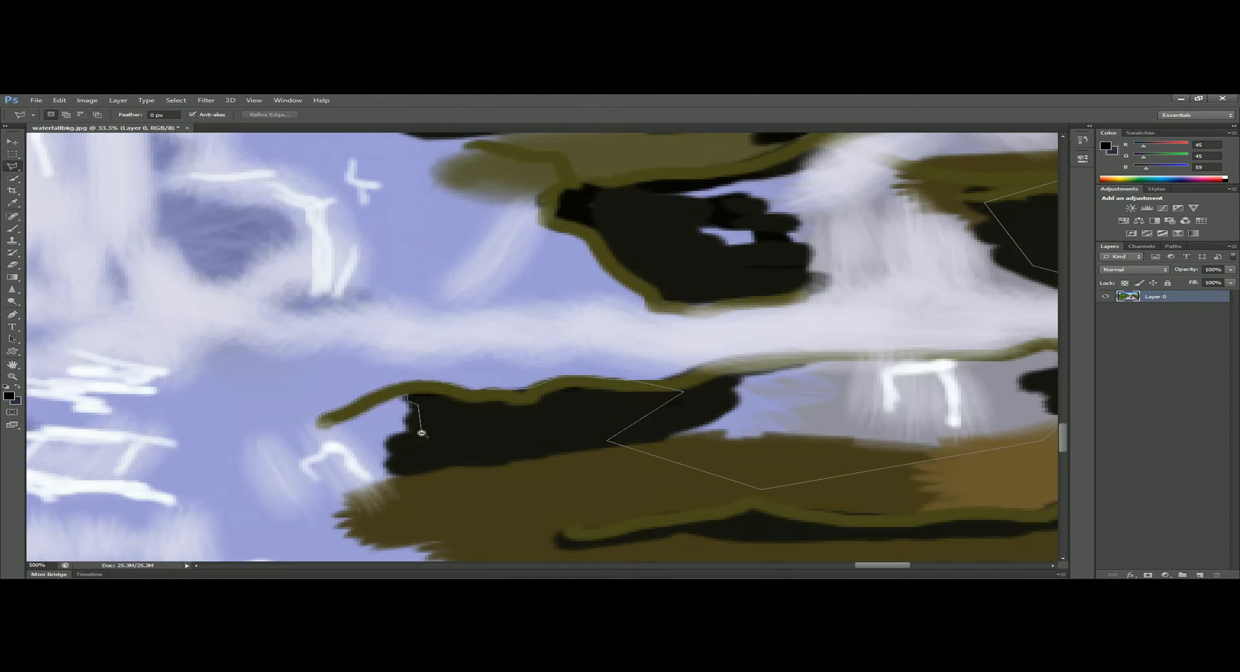
{"action": "scroll", "coordinate": [423, 437], "scroll_direction": "down", "scroll_amount": 3}
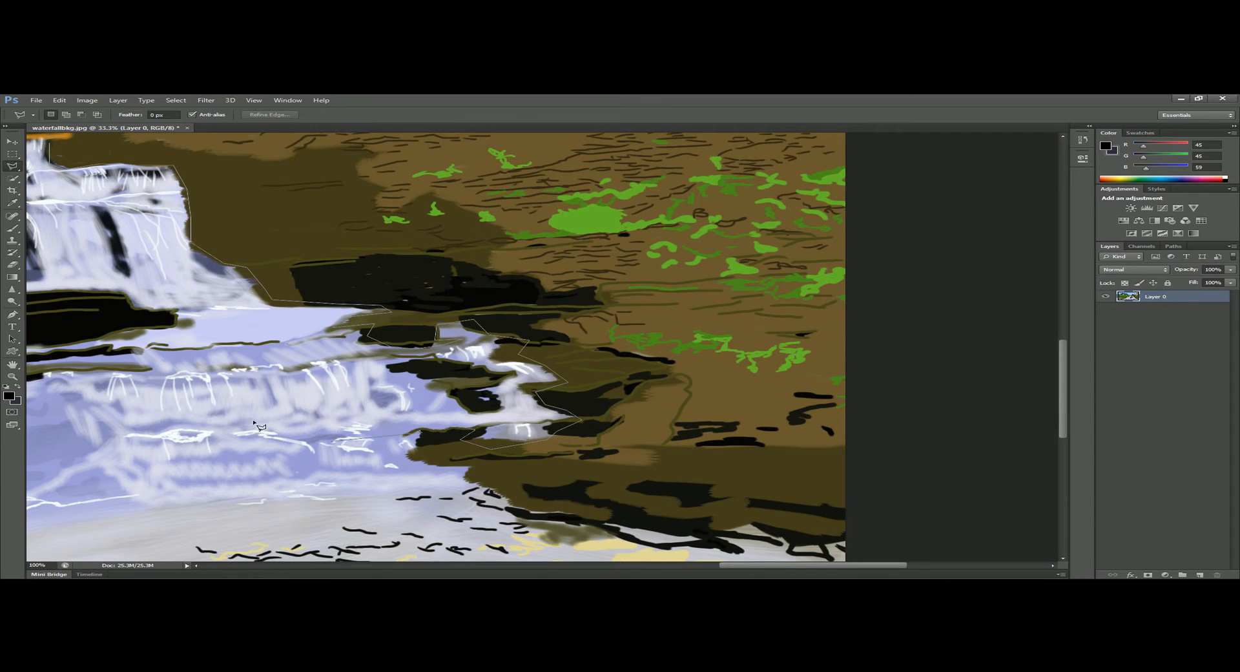
{"action": "scroll", "coordinate": [279, 298], "scroll_direction": "left", "scroll_amount": 2}
{"action": "scroll", "coordinate": [279, 297], "scroll_direction": "down", "scroll_amount": 1}
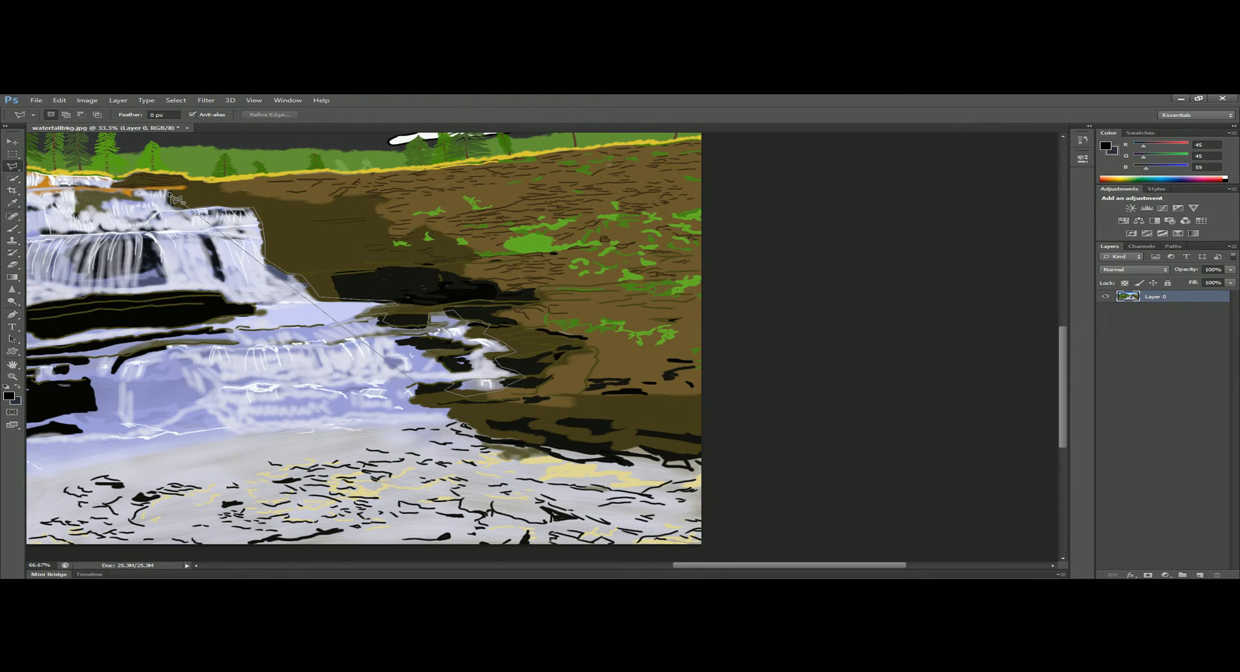
{"action": "left_click", "coordinate": [209, 398]}
Move the selected waterfall area slightly up and to the right over the bank, and undo the move.
{"action": "key", "text": "v"}
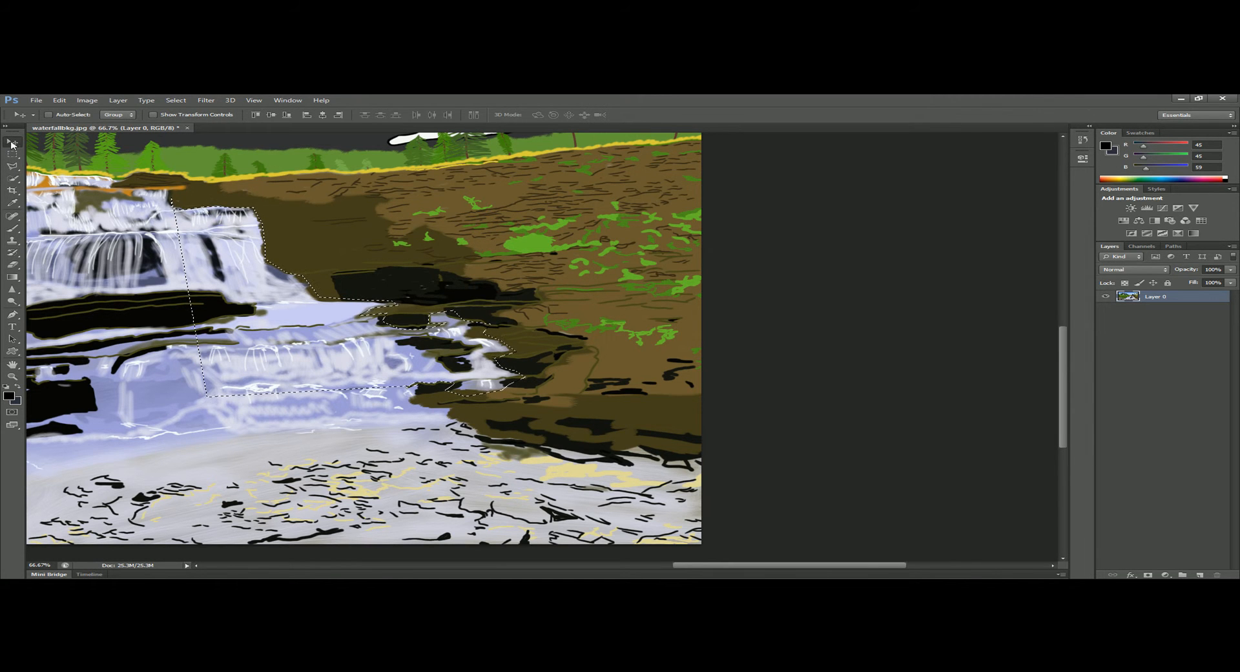
{"action": "mouse_move", "coordinate": [292, 340]}
{"action": "left_mouse_down"}
{"action": "mouse_move", "coordinate": [427, 234]}
{"action": "mouse_move", "coordinate": [363, 325]}
{"action": "left_mouse_up"}
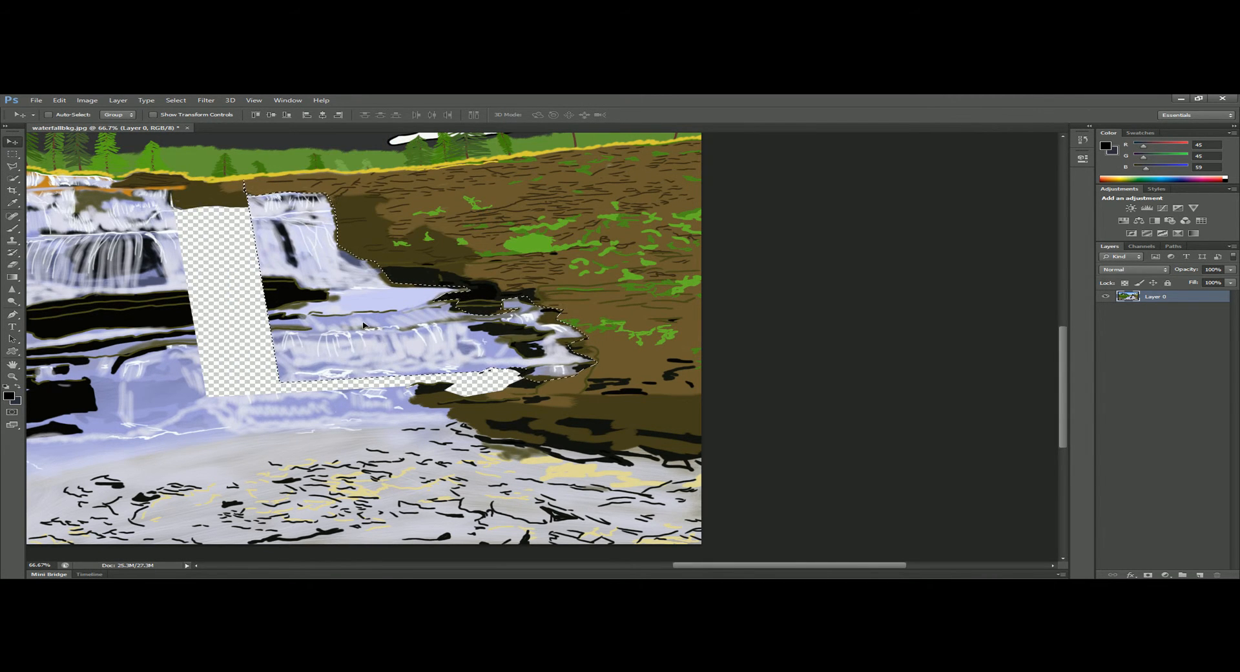
{"action": "key", "text": "ctrl+z"}
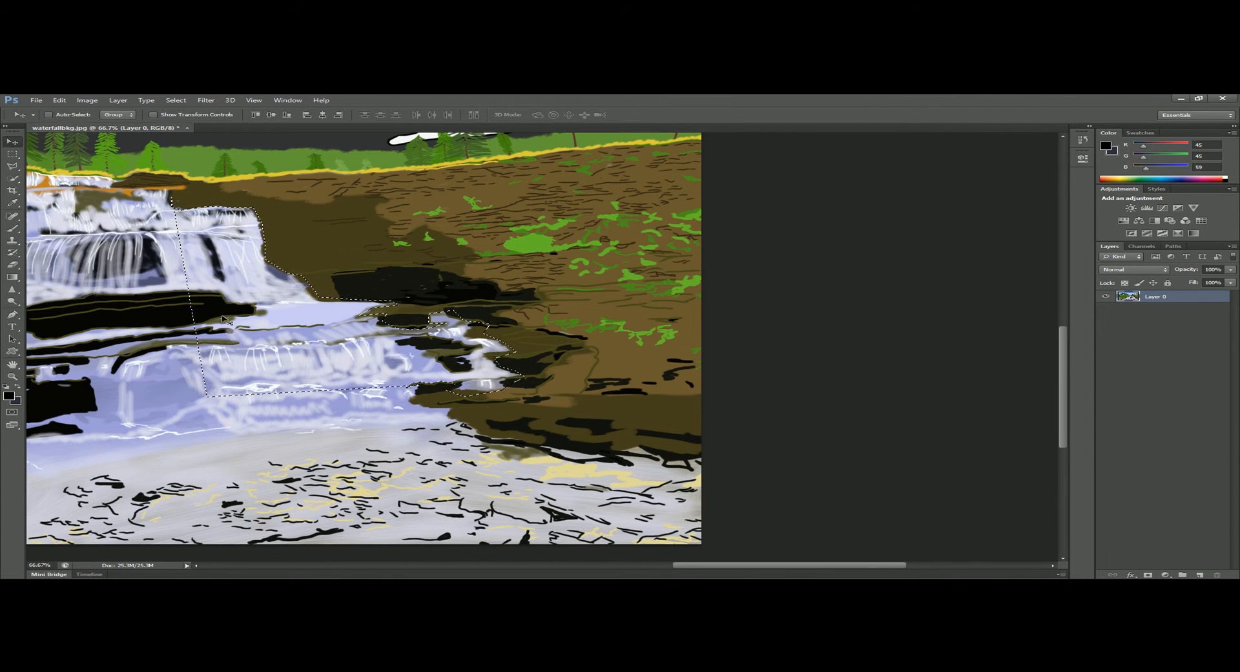
{"action": "key", "text": "l"}
{"action": "left_click", "coordinate": [455, 269]}
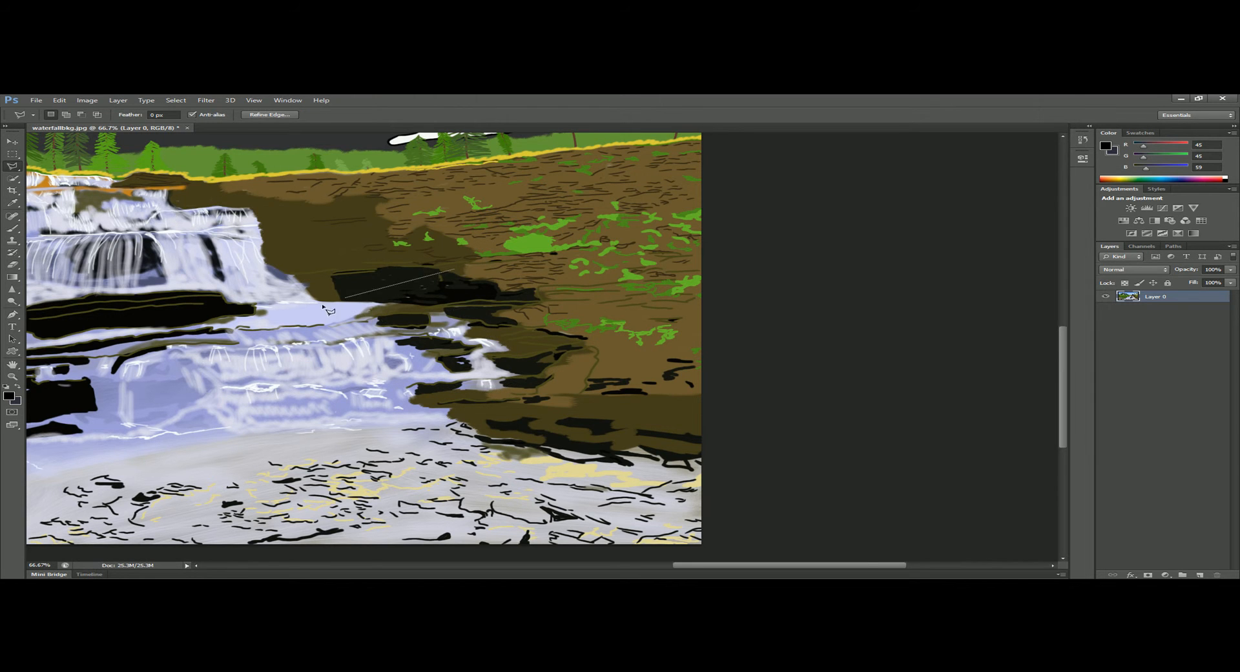
{"action": "double_click", "coordinate": [467, 282]}
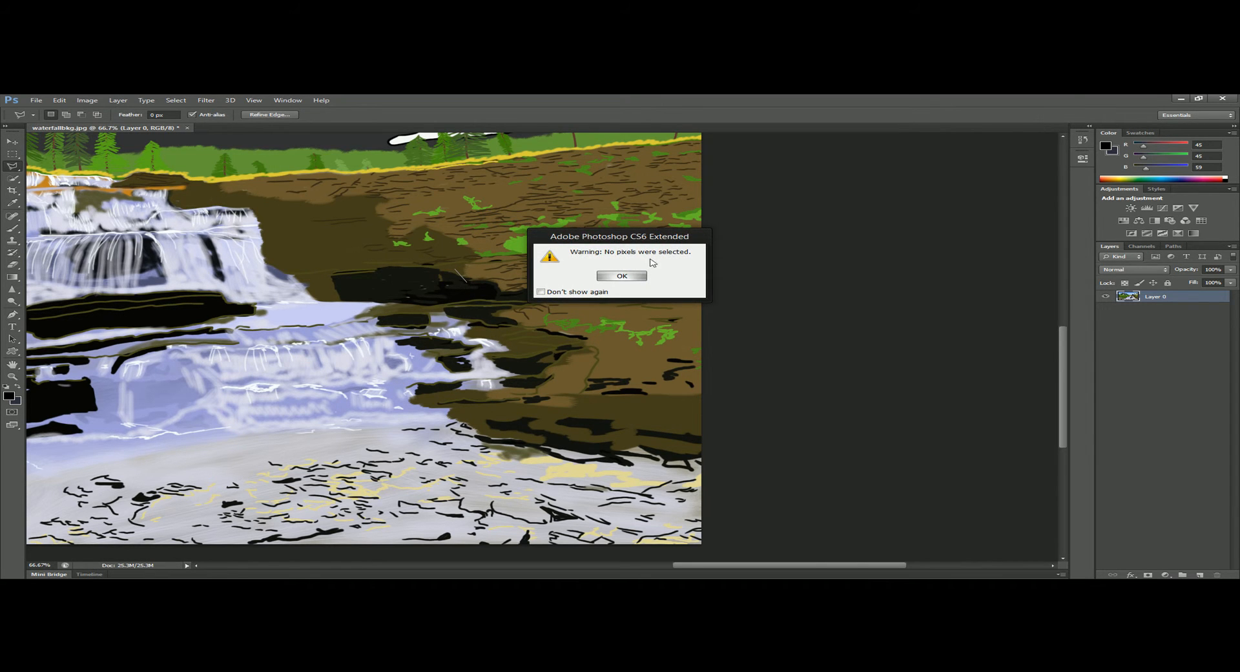
{"action": "left_click", "coordinate": [620, 277]}
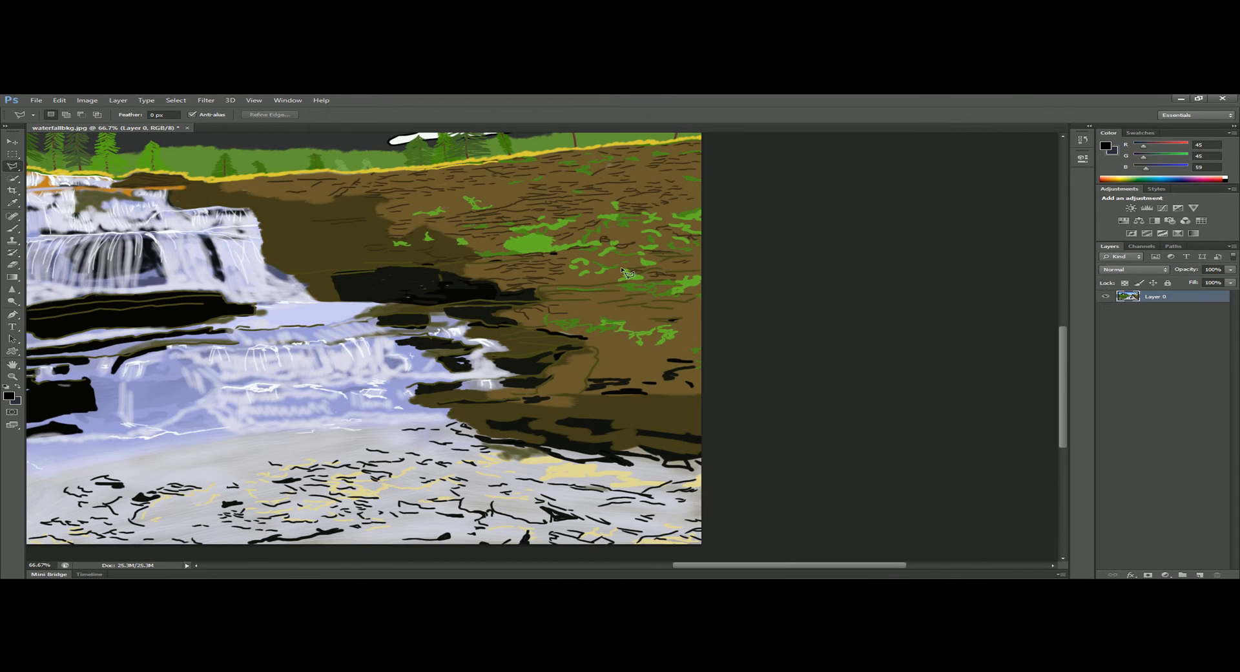
Draw a rough multi-point polygonal selection across the middle tiers of the waterfall and close it at its starting point.
{"action": "key", "text": "h"}
{"action": "left_click_drag", "start_coordinate": [452, 277], "coordinate": [890, 303]}
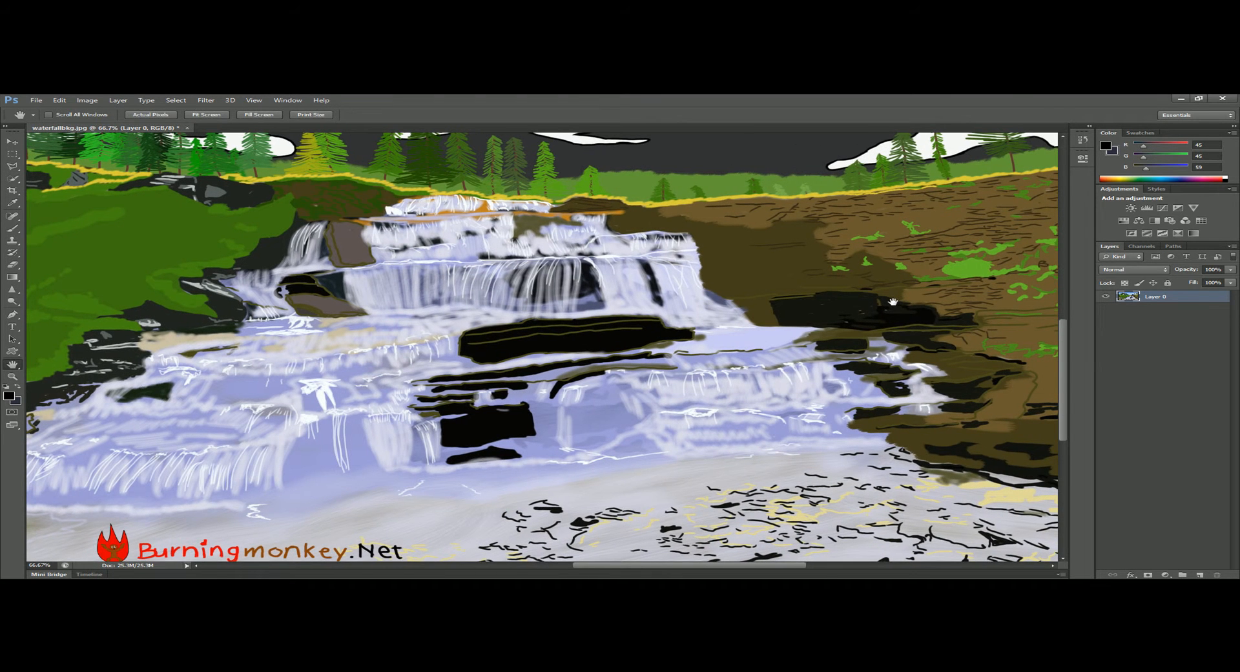
{"action": "key", "text": "l"}
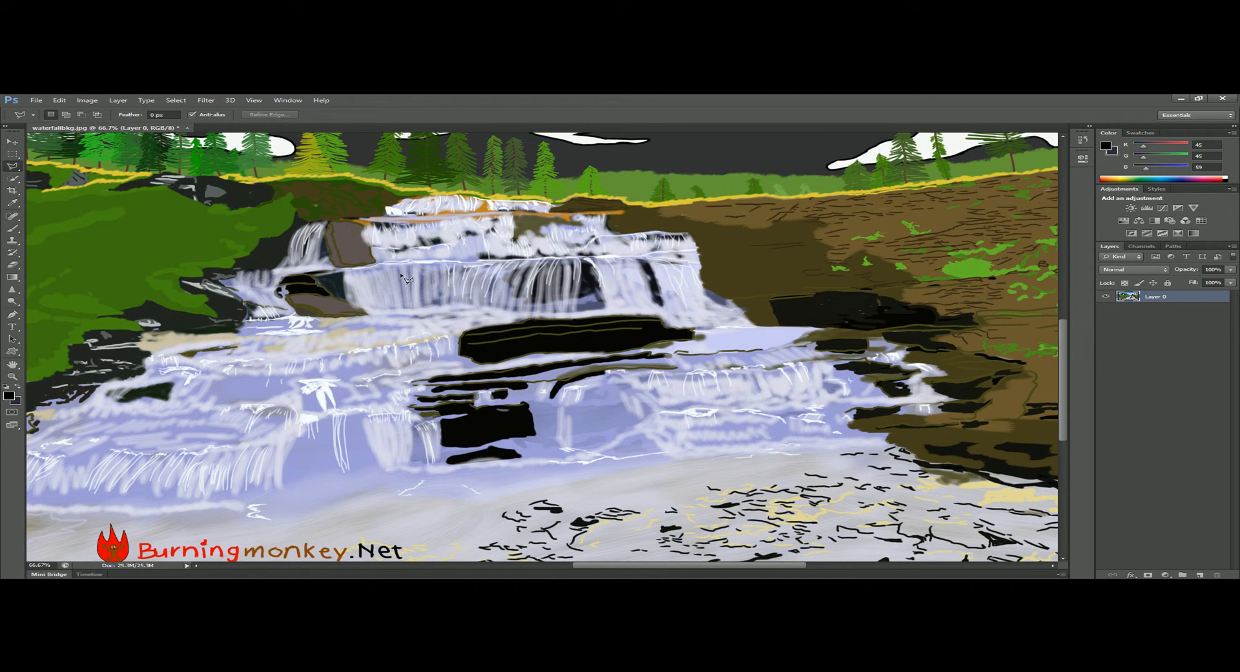
{"action": "left_click", "coordinate": [417, 309]}
{"action": "left_click", "coordinate": [490, 249]}
{"action": "left_click", "coordinate": [707, 278]}
{"action": "left_click", "coordinate": [840, 320]}
{"action": "left_click", "coordinate": [819, 385]}
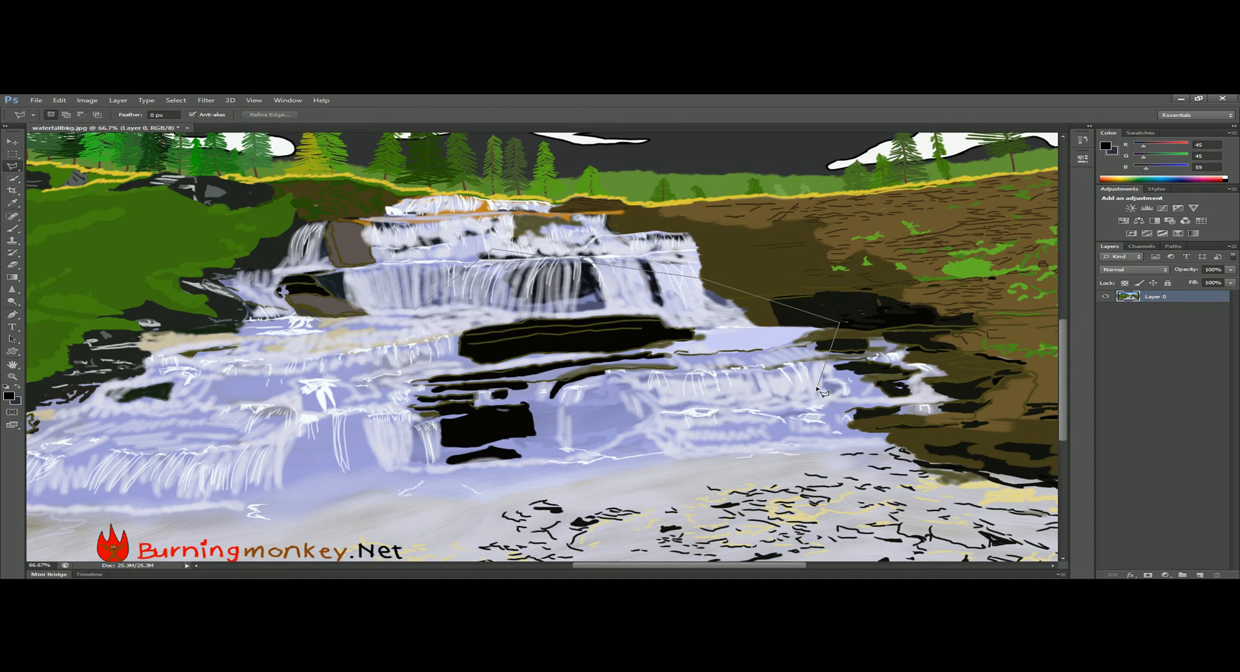
{"action": "left_click", "coordinate": [390, 359]}
{"action": "left_click", "coordinate": [353, 337]}
{"action": "left_click", "coordinate": [698, 349]}
{"action": "left_click", "coordinate": [605, 310]}
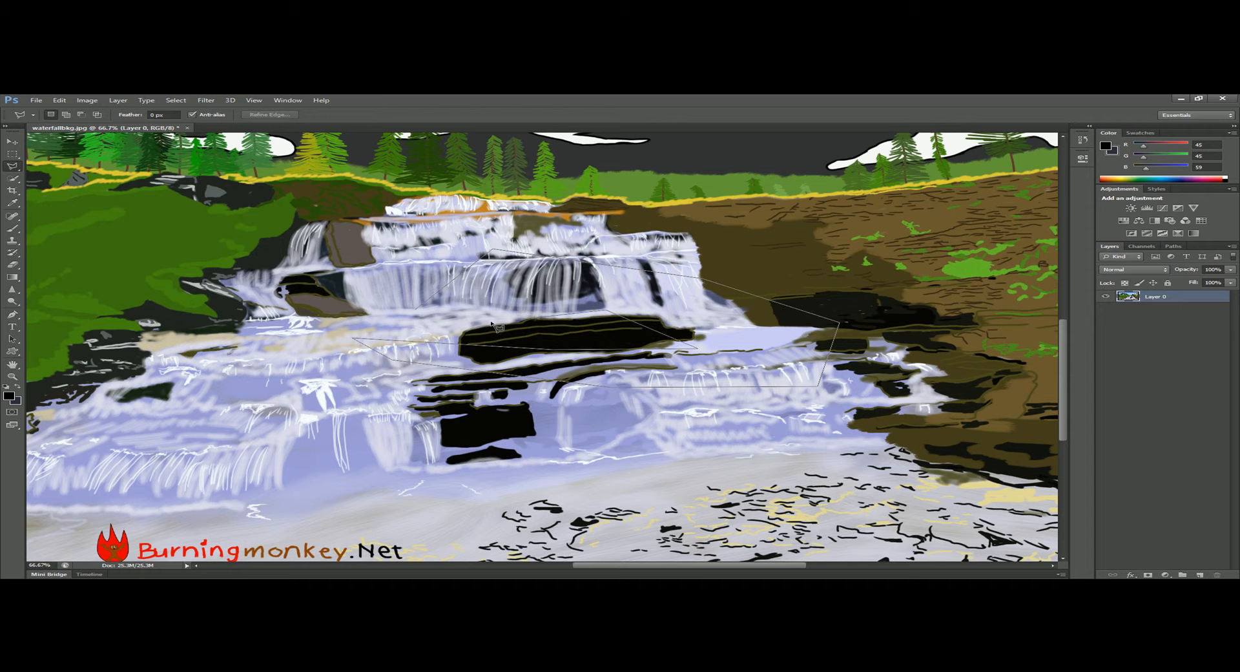
{"action": "left_click", "coordinate": [419, 310]}
Switch to the freehand Lasso tool and clear the polygonal selection.
{"action": "right_click", "coordinate": [21, 167]}
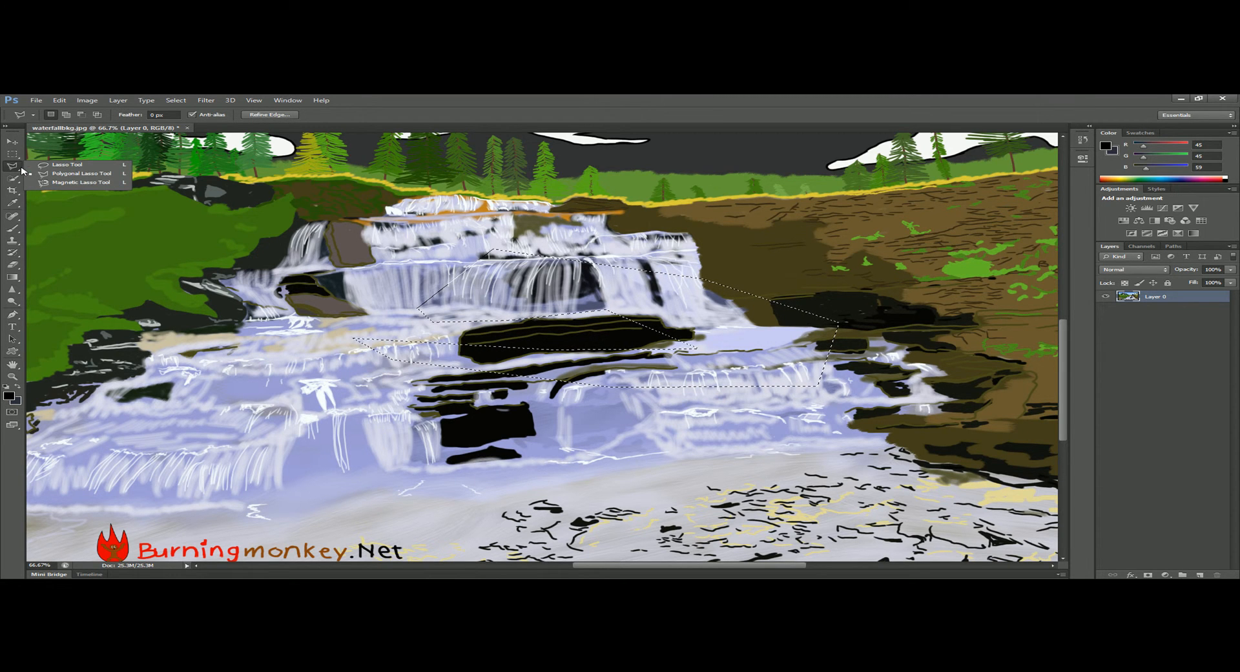
{"action": "left_click", "coordinate": [80, 169]}
{"action": "key", "text": "ctrl+d"}
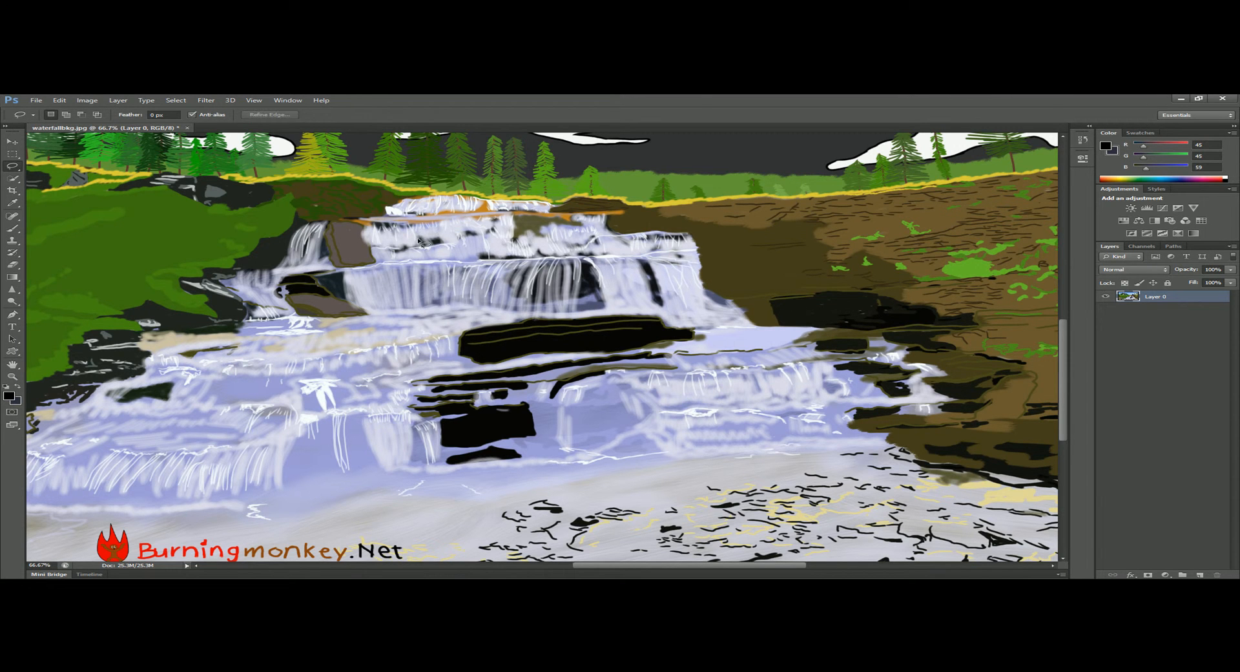
Lasso a freehand area in the waterfall's lower right, delete its pixels, and undo the deletion.
{"action": "mouse_move", "coordinate": [659, 374]}
{"action": "left_mouse_down"}
{"action": "mouse_move", "coordinate": [737, 339]}
{"action": "mouse_move", "coordinate": [735, 358]}
{"action": "mouse_move", "coordinate": [805, 414]}
{"action": "mouse_move", "coordinate": [788, 450]}
{"action": "mouse_move", "coordinate": [597, 424]}
{"action": "mouse_move", "coordinate": [640, 402]}
{"action": "left_mouse_up"}
{"action": "key", "text": "Delete"}
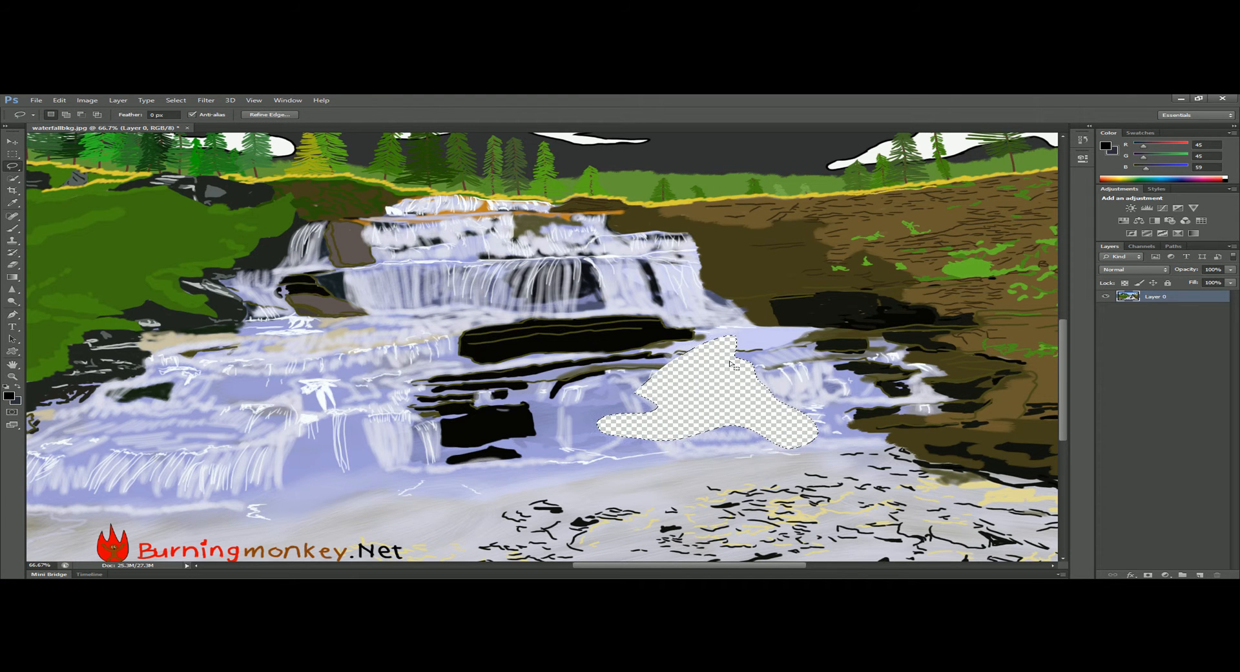
{"action": "key", "text": "ctrl+z"}
Try to move the lassoed piece of water upward, clear the selection and return to the Lasso tool.
{"action": "key", "text": "v"}
{"action": "left_click_drag", "start_coordinate": [675, 417], "coordinate": [690, 374]}
{"action": "key", "text": "ctrl+d"}
{"action": "key", "text": "l"}
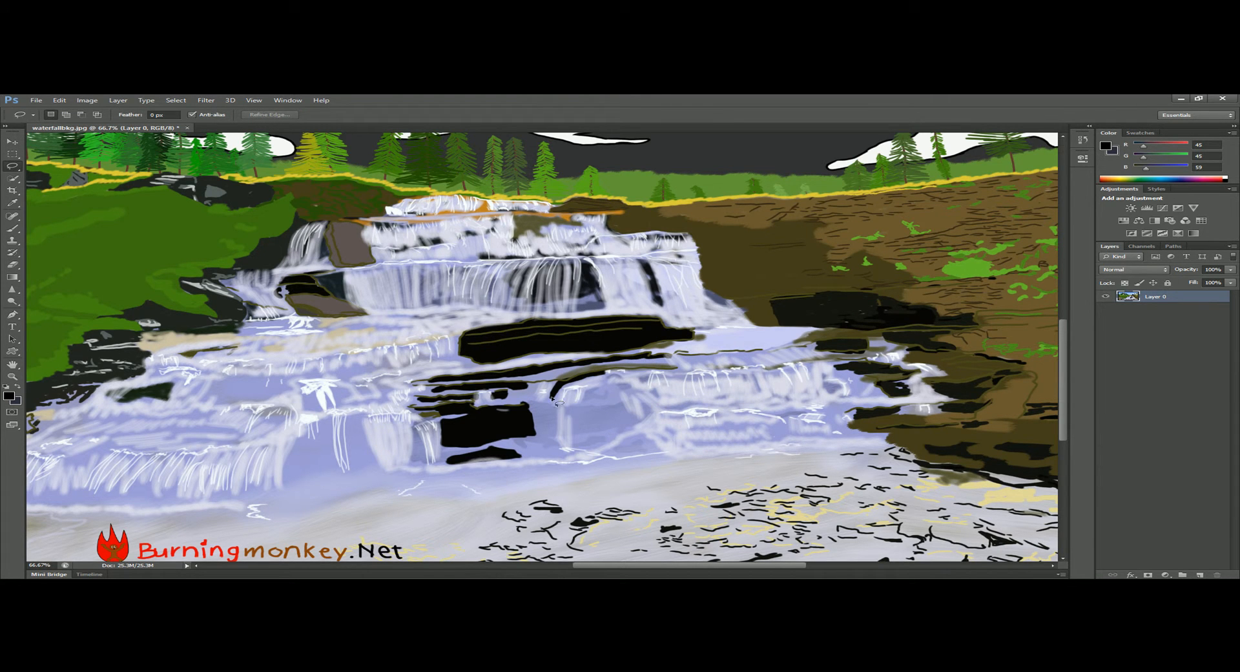
Draw several freehand practice selections over the lower waterfall and clear them.
{"action": "mouse_move", "coordinate": [670, 421]}
{"action": "left_mouse_down"}
{"action": "mouse_move", "coordinate": [699, 401]}
{"action": "mouse_move", "coordinate": [707, 380]}
{"action": "mouse_move", "coordinate": [681, 370]}
{"action": "left_mouse_up"}
{"action": "key", "text": "ctrl+d"}
{"action": "mouse_move", "coordinate": [610, 373]}
{"action": "left_mouse_down"}
{"action": "mouse_move", "coordinate": [559, 396]}
{"action": "mouse_move", "coordinate": [567, 381]}
{"action": "left_mouse_up"}
{"action": "left_click", "coordinate": [639, 421]}
{"action": "mouse_move", "coordinate": [677, 403]}
{"action": "left_mouse_down"}
{"action": "mouse_move", "coordinate": [740, 422]}
{"action": "mouse_move", "coordinate": [757, 457]}
{"action": "mouse_move", "coordinate": [683, 470]}
{"action": "mouse_move", "coordinate": [558, 458]}
{"action": "mouse_move", "coordinate": [546, 430]}
{"action": "left_mouse_up"}
{"action": "left_click_drag", "start_coordinate": [637, 408], "coordinate": [639, 410]}
{"action": "left_click", "coordinate": [586, 350]}
Switch to the Magnetic Lasso tool.
{"action": "key", "text": "space"}
{"action": "mouse_move", "coordinate": [259, 288]}
{"action": "left_mouse_down"}
{"action": "mouse_move", "coordinate": [519, 311]}
{"action": "mouse_move", "coordinate": [162, 234]}
{"action": "mouse_move", "coordinate": [141, 242]}
{"action": "left_mouse_up"}
{"action": "right_click", "coordinate": [20, 172]}
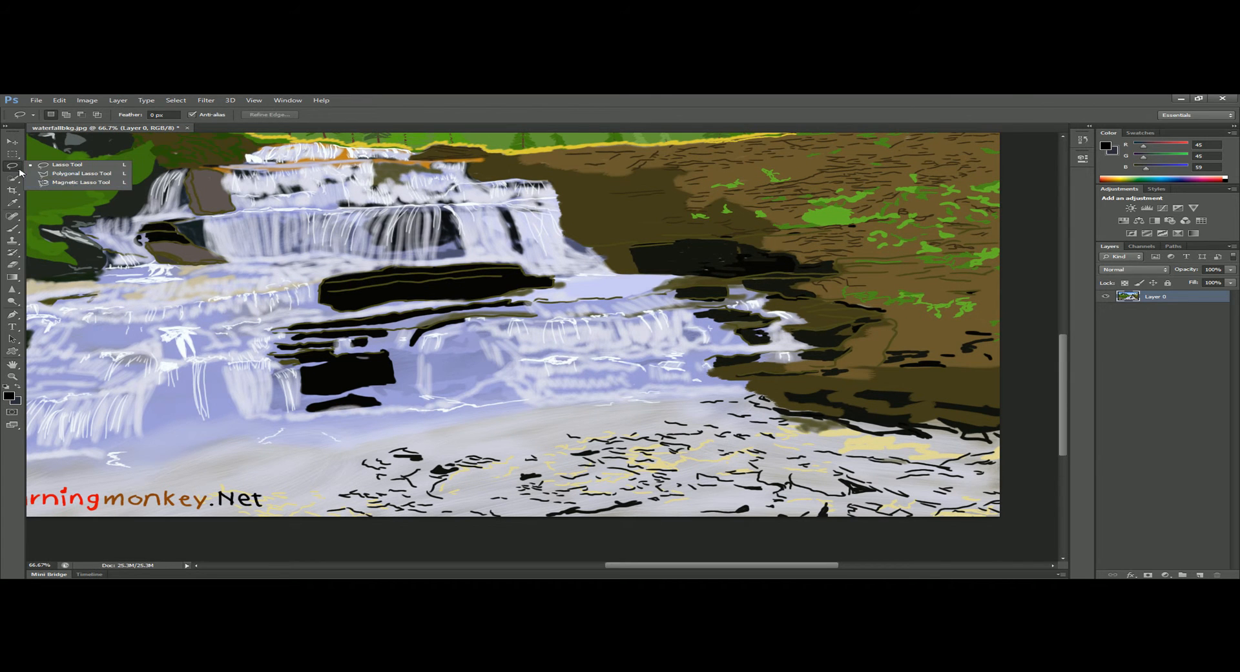
{"action": "left_click", "coordinate": [76, 183]}
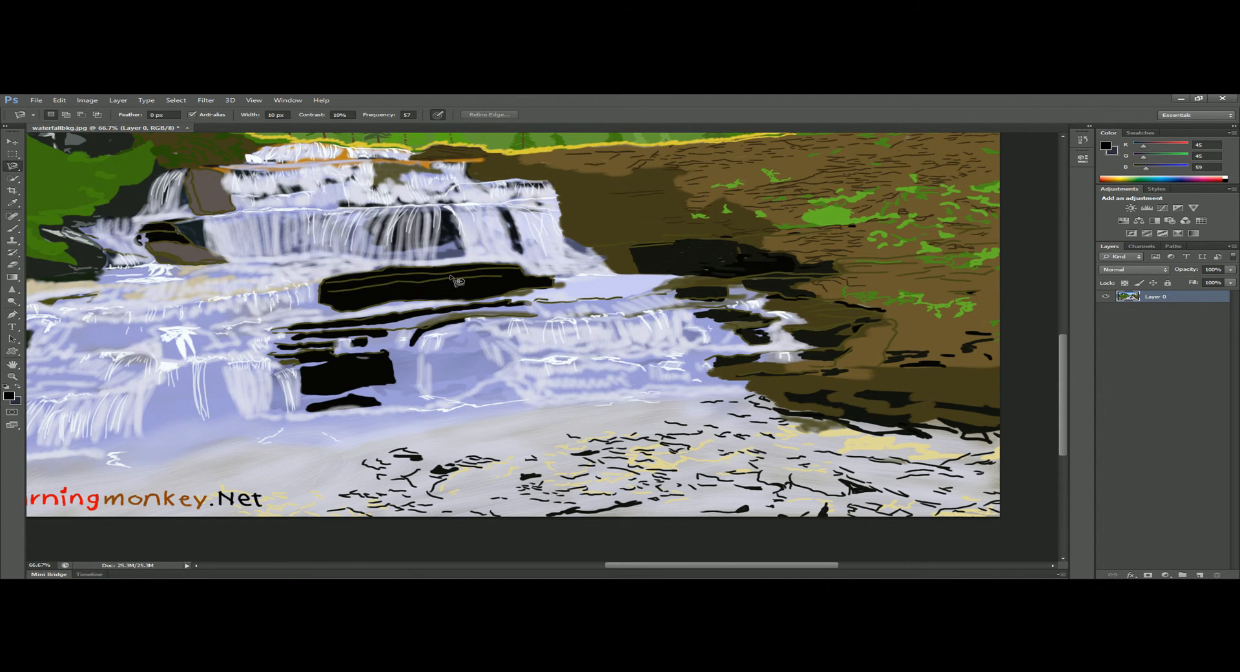
Start a Magnetic Lasso outline at the brown monkey's hand and trace up the inner edge of the arm.
{"action": "key", "text": "space"}
{"action": "left_click_drag", "start_coordinate": [563, 295], "coordinate": [833, 387]}
{"action": "mouse_move", "coordinate": [497, 328]}
{"action": "left_mouse_down"}
{"action": "mouse_move", "coordinate": [546, 342]}
{"action": "mouse_move", "coordinate": [1007, 288]}
{"action": "left_mouse_up"}
{"action": "left_click_drag", "start_coordinate": [258, 378], "coordinate": [598, 361]}
{"action": "key", "text": "ctrl+plus"}
{"action": "key", "text": "ctrl+plus"}
{"action": "left_click_drag", "start_coordinate": [821, 316], "coordinate": [555, 368]}
{"action": "left_click_drag", "start_coordinate": [993, 249], "coordinate": [813, 352]}
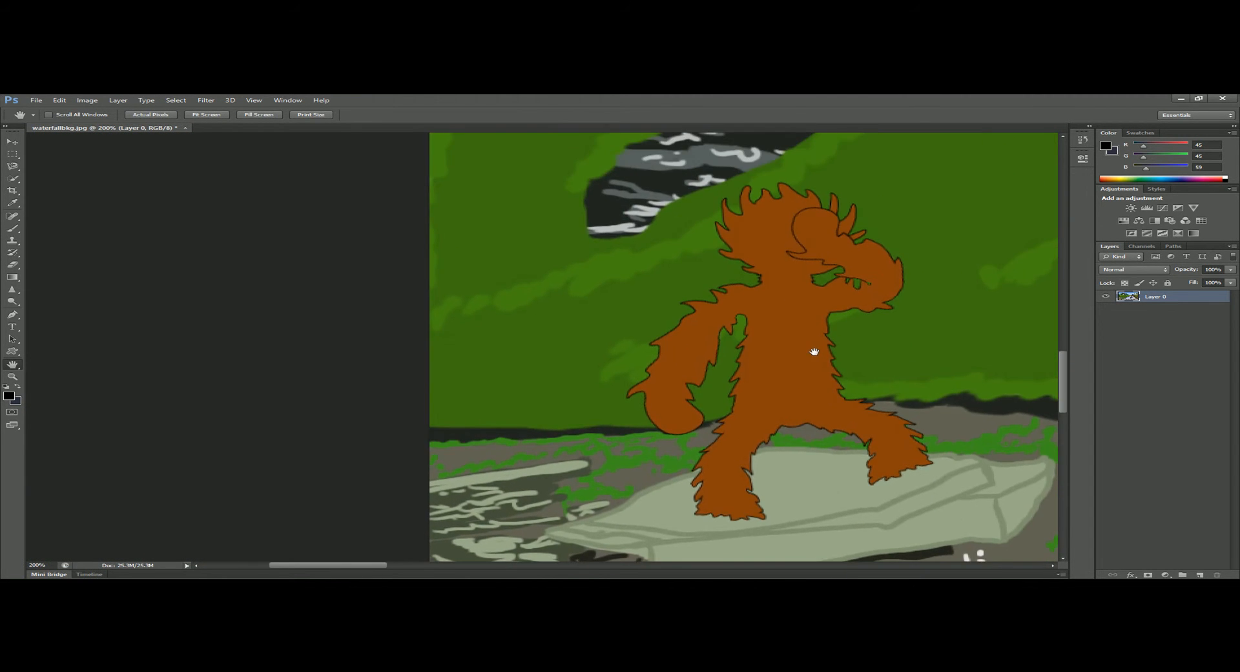
{"action": "left_click", "coordinate": [626, 398]}
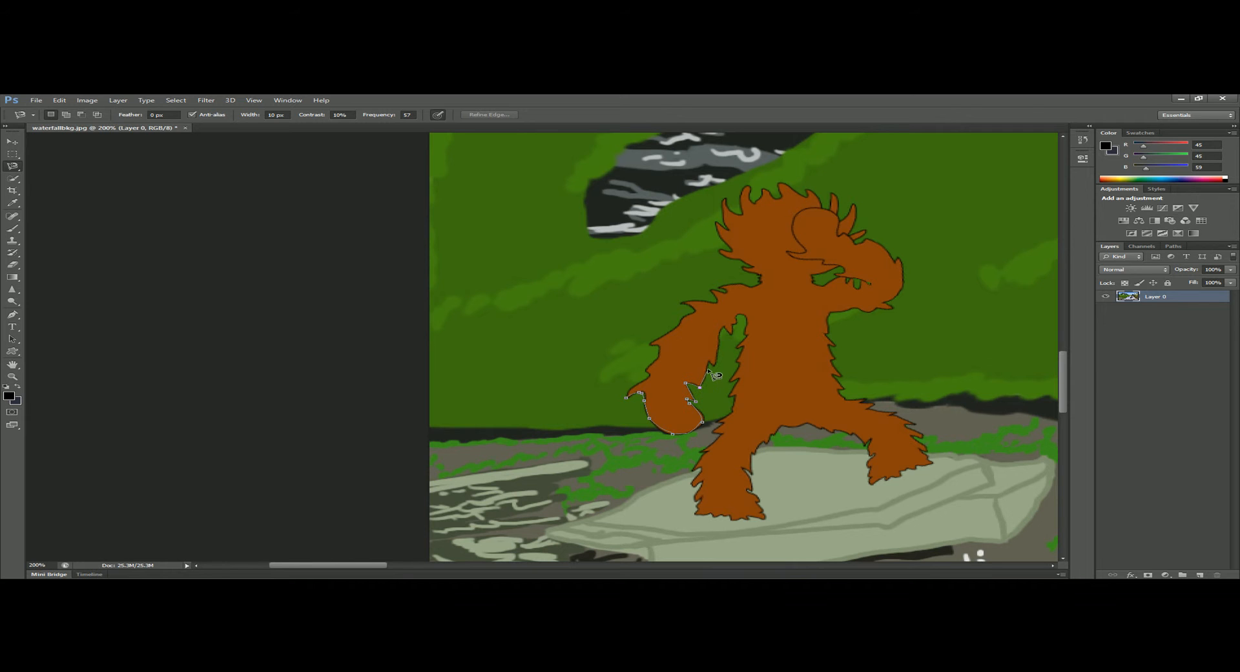
{"action": "left_click", "coordinate": [710, 361]}
{"action": "left_click", "coordinate": [714, 367]}
{"action": "left_click", "coordinate": [725, 325]}
{"action": "left_click", "coordinate": [731, 334]}
Place anchor points around the narrow green gap at the monkey's armpit to carry the outline over to the torso.
{"action": "scroll", "coordinate": [746, 329], "scroll_direction": "up", "scroll_amount": 3}
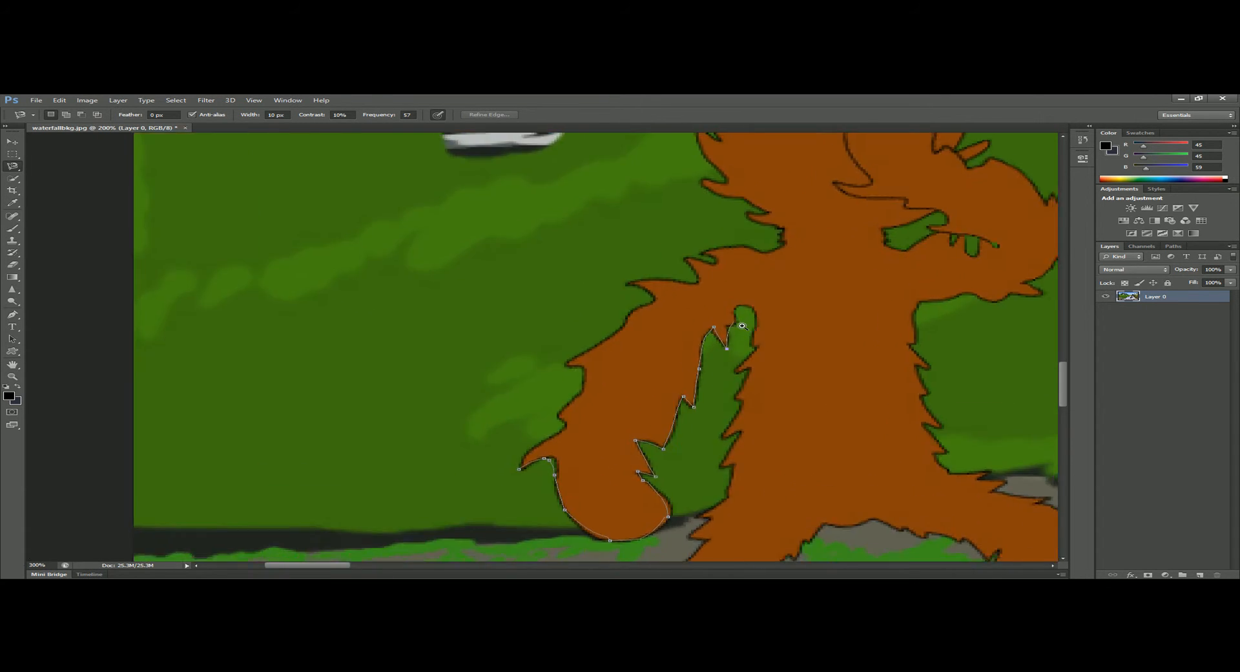
{"action": "left_click", "coordinate": [718, 323]}
{"action": "left_click", "coordinate": [733, 324]}
{"action": "left_click", "coordinate": [732, 302]}
{"action": "left_click", "coordinate": [752, 302]}
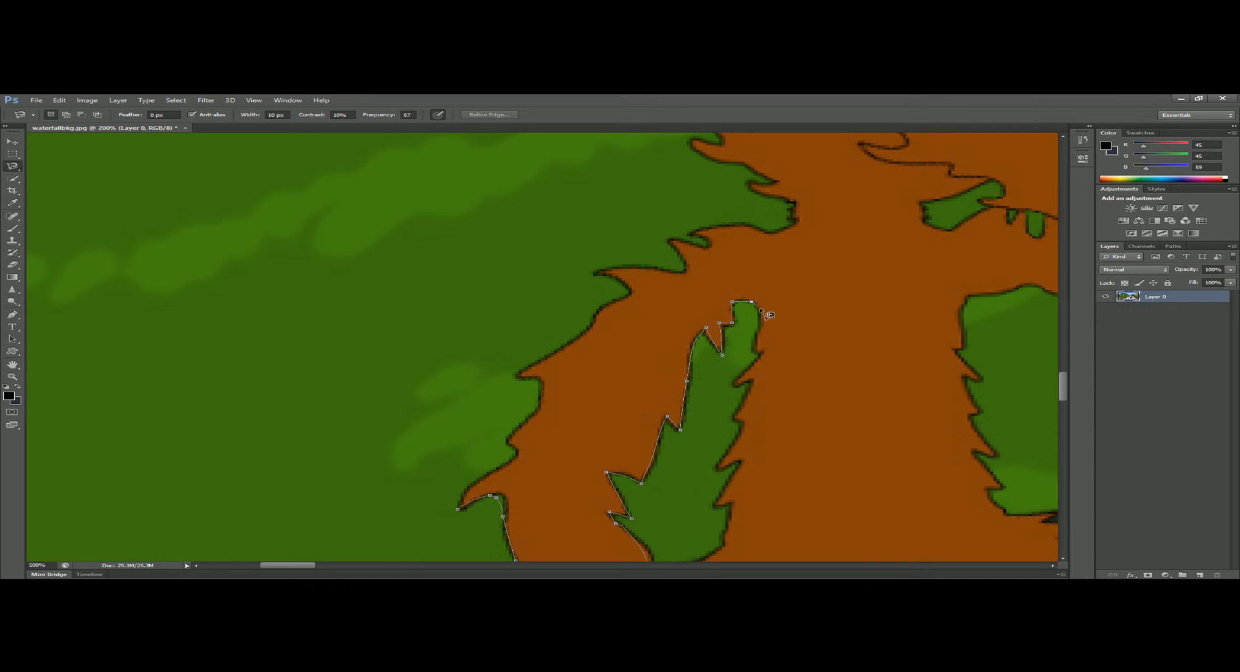
Trace the outline down the torso's jagged fur edge facing the arm, anchoring each fur tip and notch.
{"action": "left_click", "coordinate": [759, 354]}
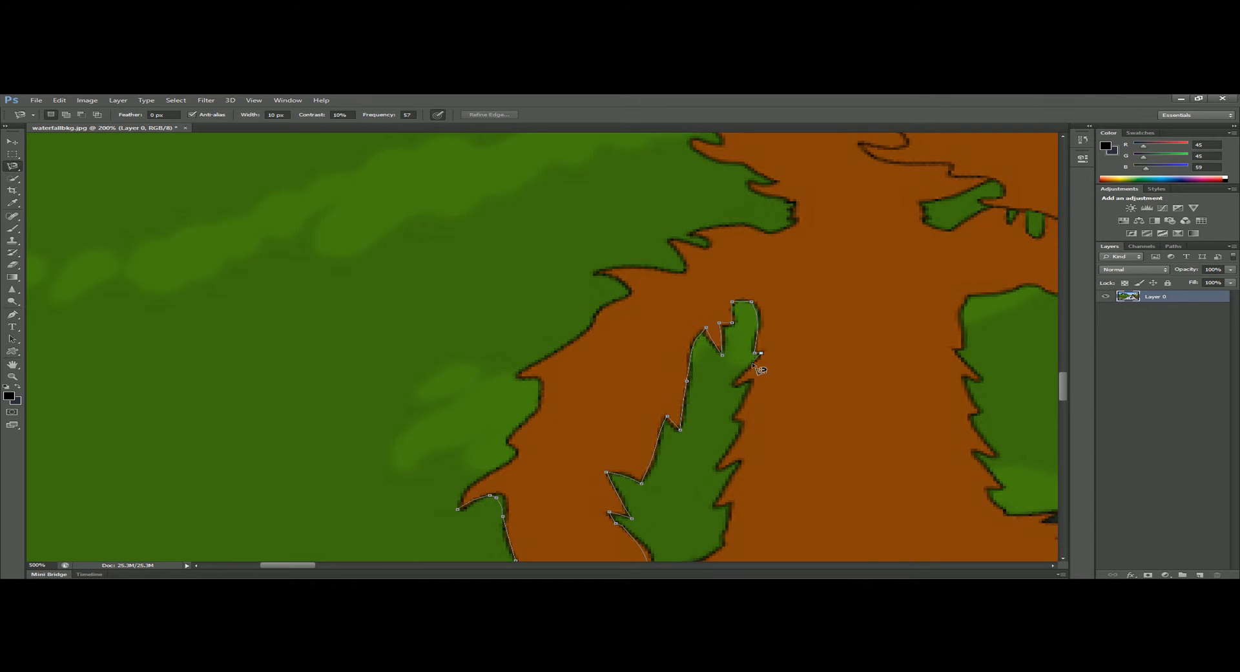
{"action": "left_click", "coordinate": [731, 388]}
{"action": "left_click", "coordinate": [749, 380]}
{"action": "left_click", "coordinate": [727, 418]}
{"action": "left_click", "coordinate": [742, 423]}
{"action": "left_click", "coordinate": [716, 467]}
{"action": "left_click", "coordinate": [742, 461]}
{"action": "left_click", "coordinate": [717, 507]}
Anchor the outline around the fur tufts at the monkey's hip, just beside the hand.
{"action": "scroll", "coordinate": [737, 511], "scroll_direction": "down", "scroll_amount": 3}
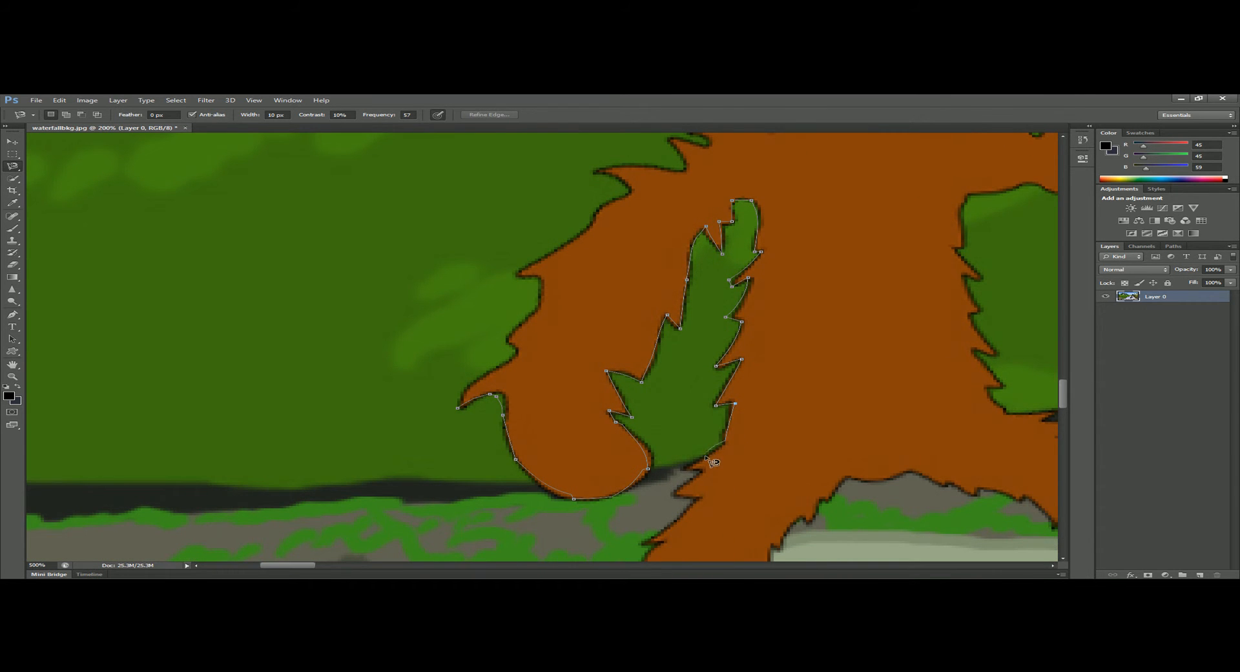
{"action": "left_click", "coordinate": [667, 478]}
{"action": "left_click", "coordinate": [696, 471]}
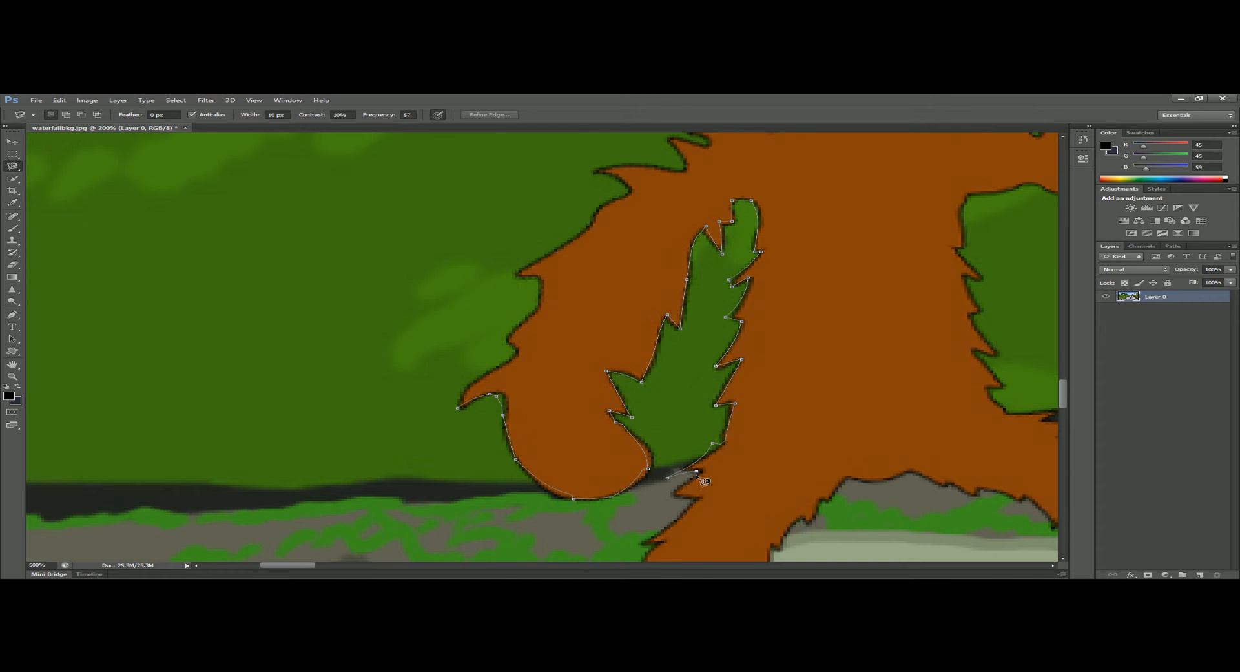
{"action": "left_click", "coordinate": [667, 494]}
Continue the magnetic outline down the outer fur edge of the monkey's leg, anchoring each tuft.
{"action": "scroll", "coordinate": [697, 507], "scroll_direction": "down", "scroll_amount": 4}
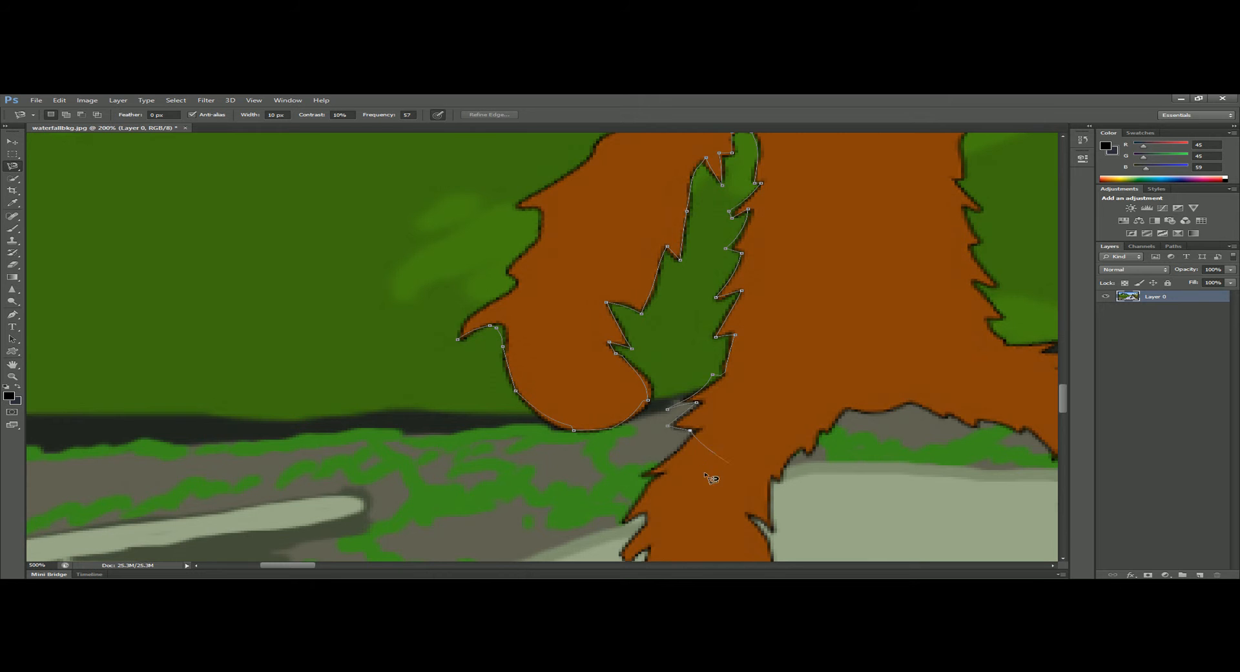
{"action": "left_click", "coordinate": [638, 475]}
{"action": "left_click", "coordinate": [657, 475]}
{"action": "left_click", "coordinate": [620, 525]}
{"action": "left_click", "coordinate": [638, 512]}
{"action": "left_click", "coordinate": [645, 514]}
{"action": "scroll", "coordinate": [622, 566], "scroll_direction": "down", "scroll_amount": 3}
{"action": "left_click", "coordinate": [622, 491]}
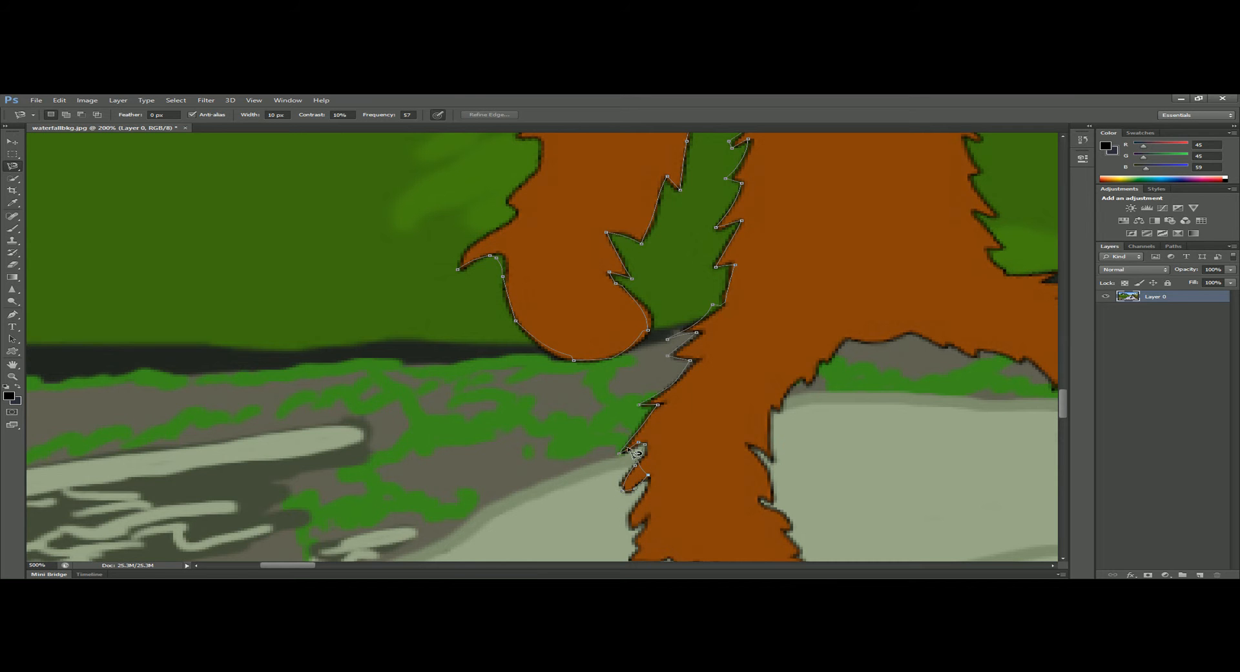
Close the magnetic outline with a loose path across the torso and around the outside of the arm.
{"action": "left_click", "coordinate": [916, 285]}
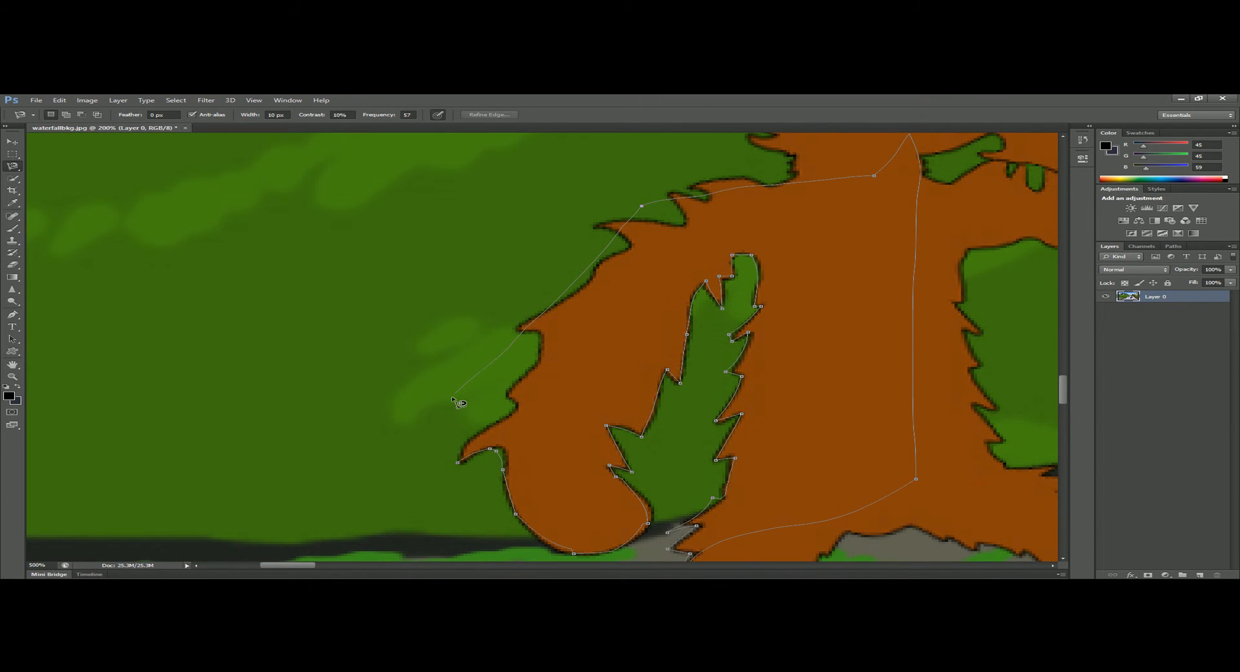
{"action": "left_click", "coordinate": [451, 398]}
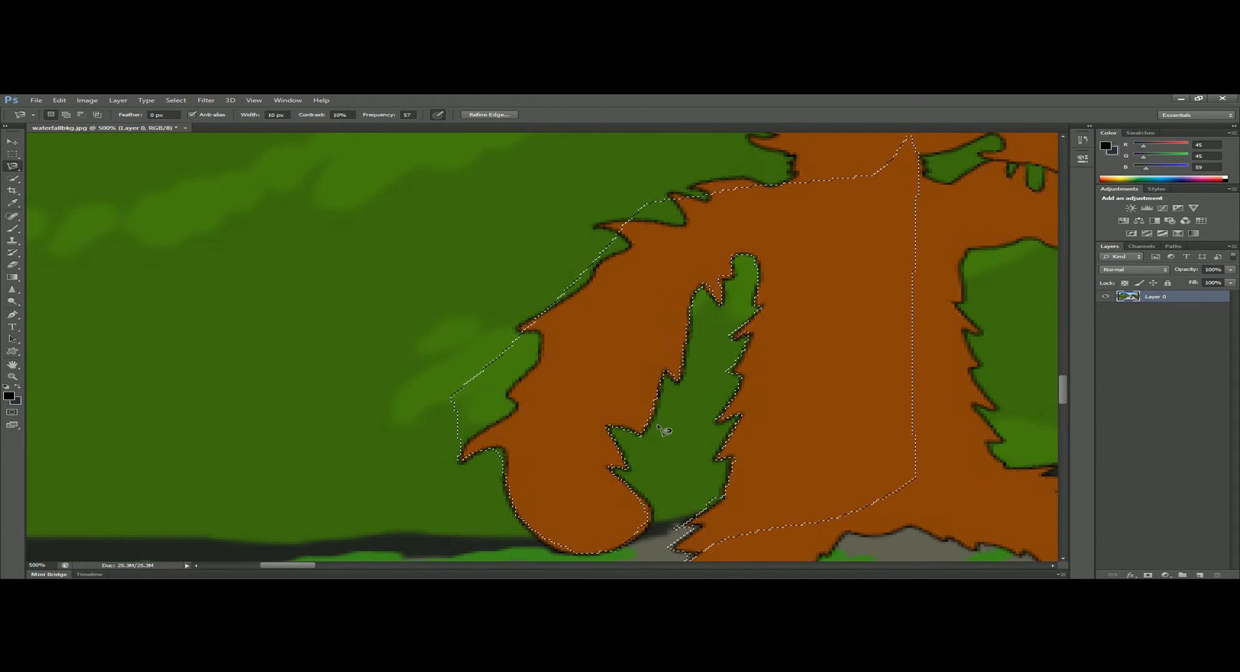
Clear the lasso selection around the monkey's arm and switch to the Magic Wand tool.
{"action": "key", "text": "ctrl+minus"}
{"action": "key", "text": "ctrl+minus"}
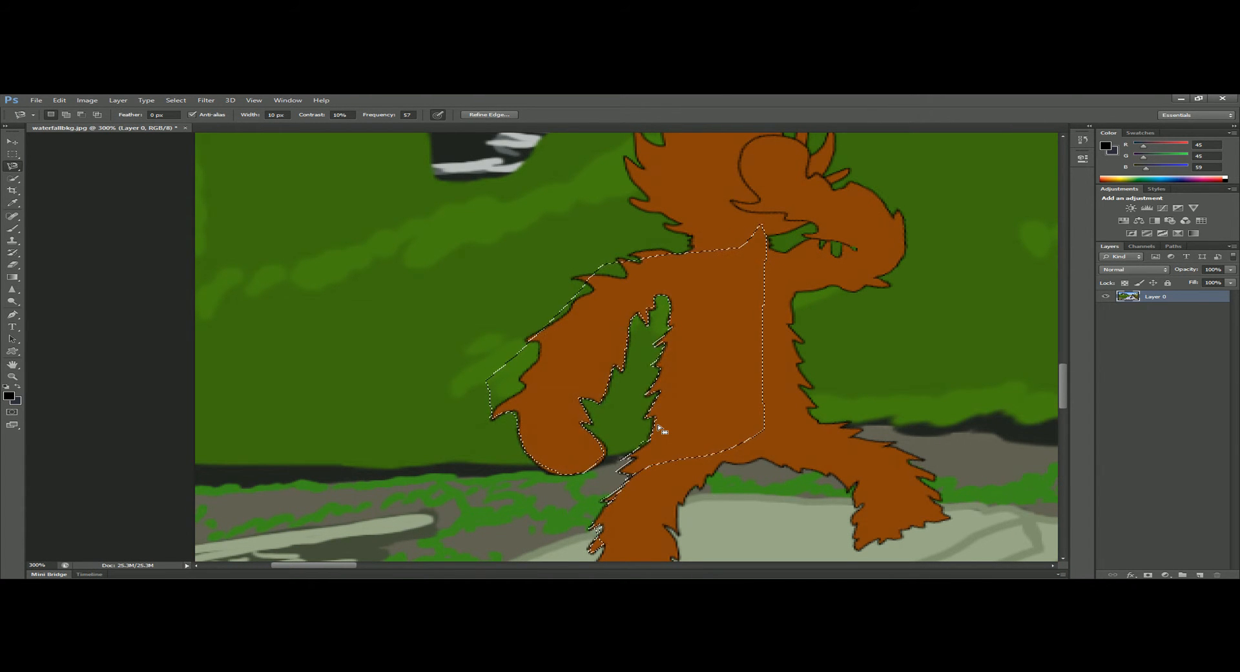
{"action": "left_click", "coordinate": [13, 181]}
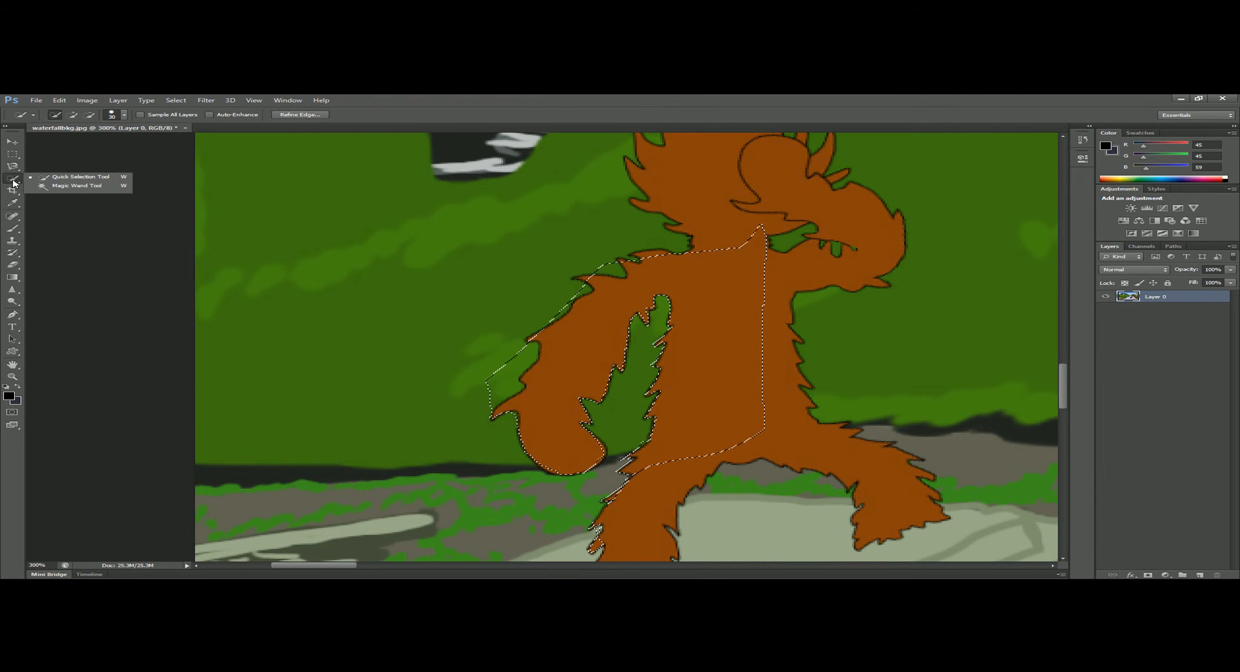
{"action": "left_click", "coordinate": [62, 186]}
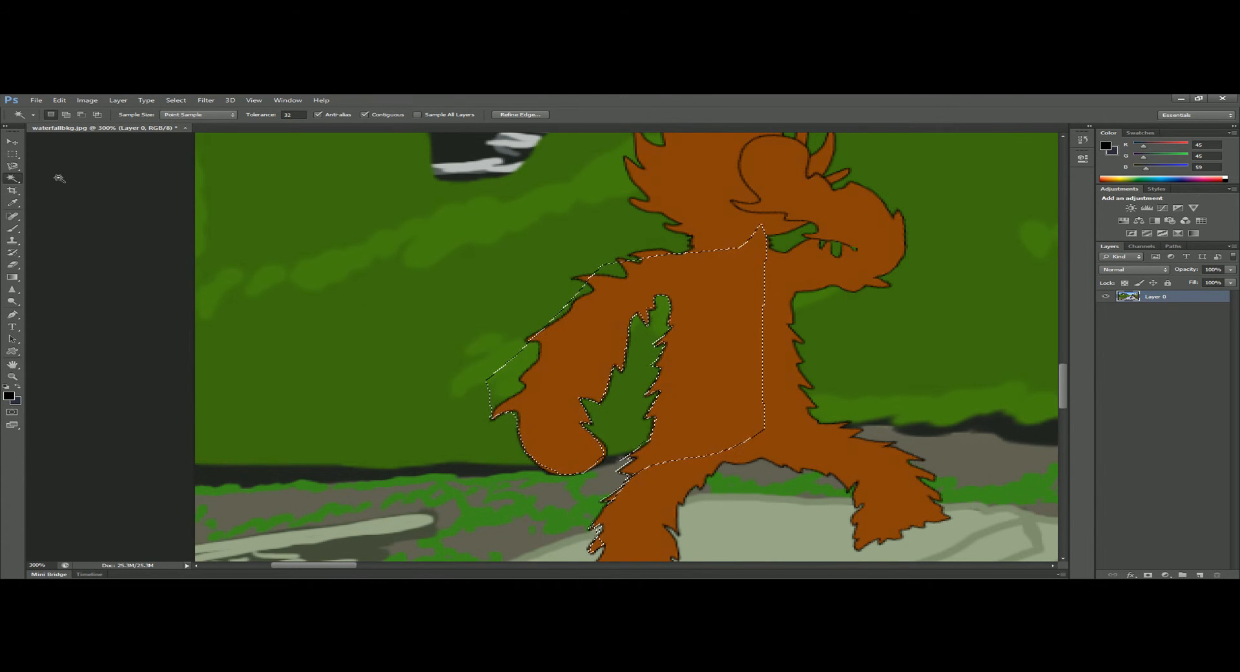
{"action": "key", "text": "ctrl+d"}
{"action": "left_click", "coordinate": [15, 182]}
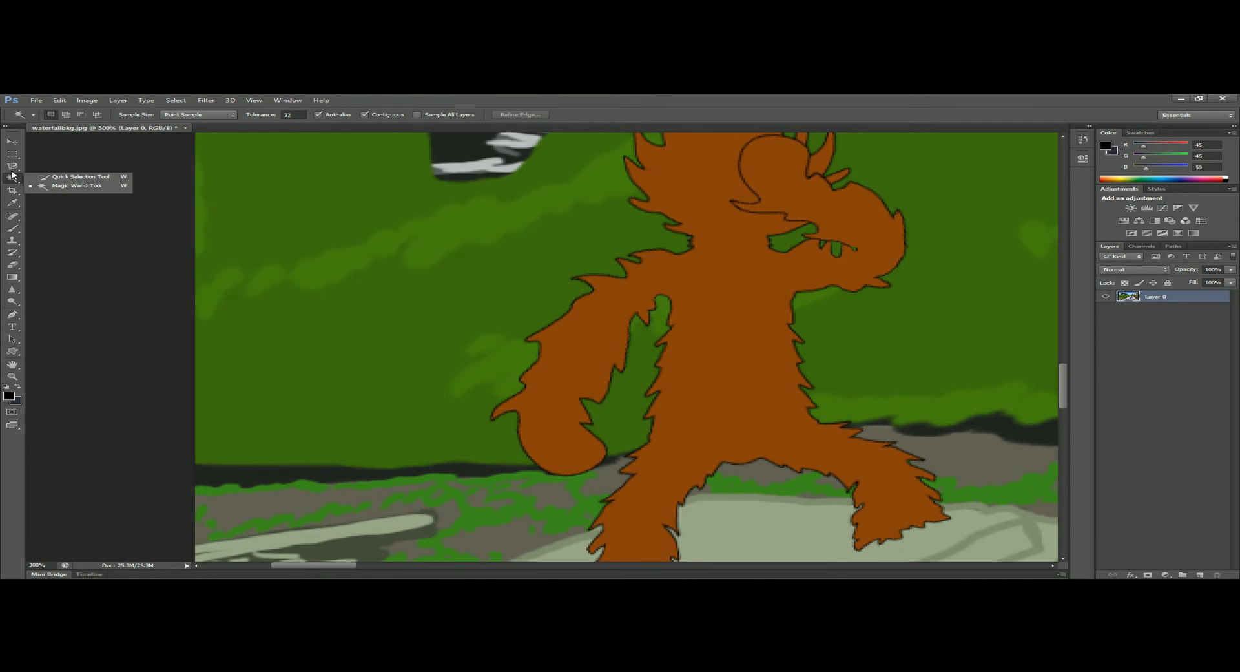
{"action": "left_click", "coordinate": [44, 187]}
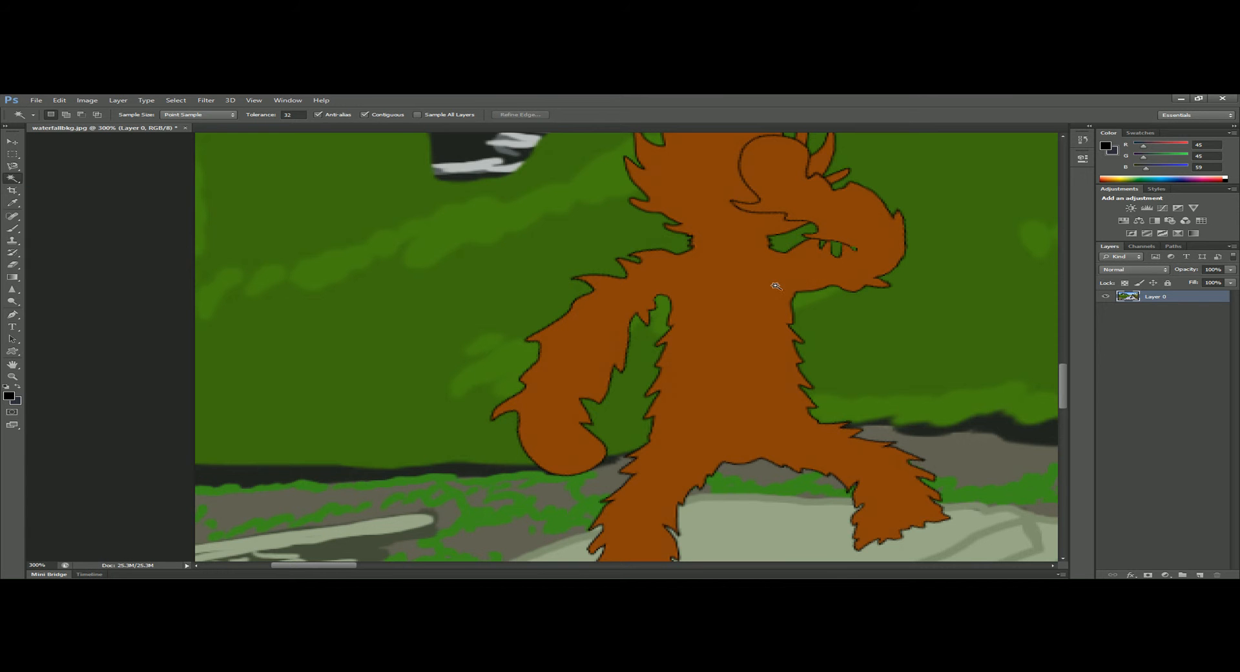
Select the monkey's orange fill with the Magic Wand at tolerance 32.
{"action": "key", "text": "ctrl+minus"}
{"action": "key", "text": "ctrl+minus"}
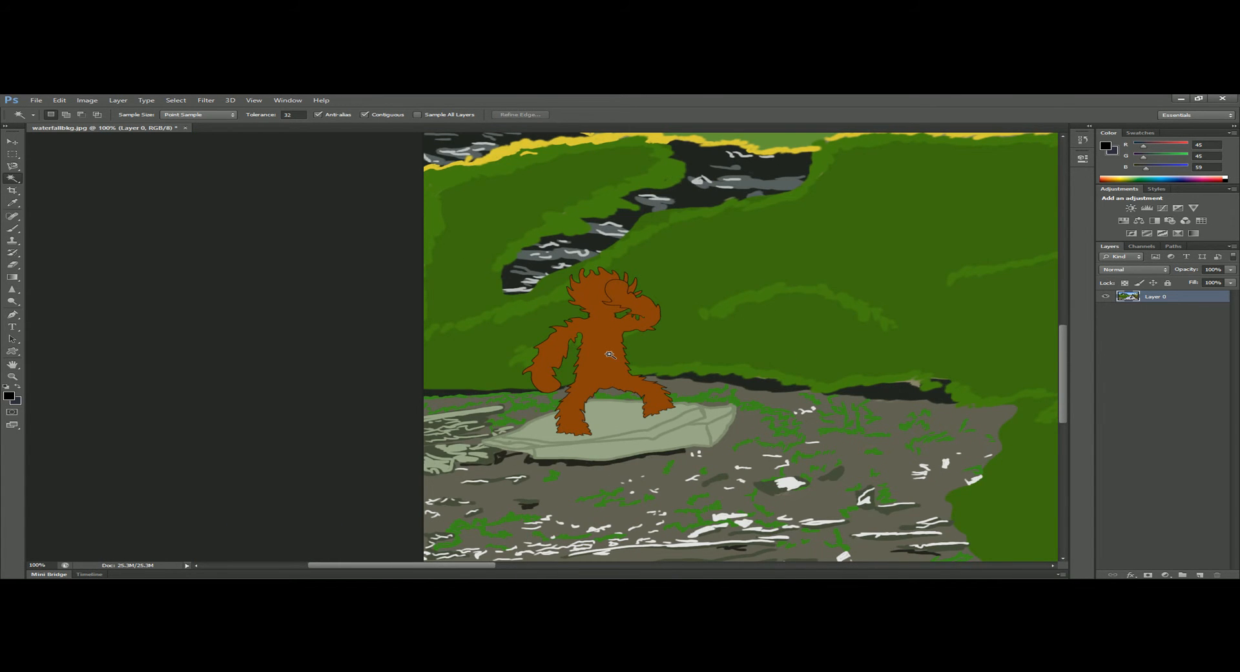
{"action": "left_click", "coordinate": [609, 353]}
{"action": "key", "text": "ctrl+plus"}
{"action": "key", "text": "ctrl+plus"}
{"action": "key", "text": "ctrl+plus"}
{"action": "key", "text": "ctrl+plus"}
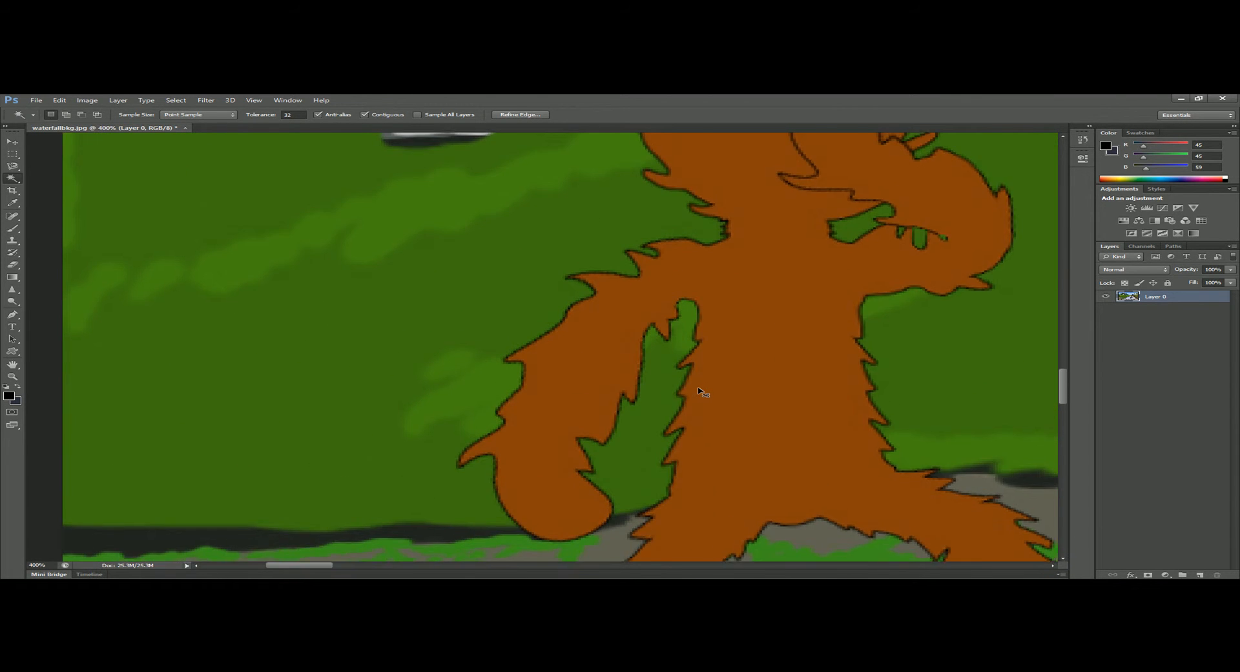
{"action": "key", "text": "ctrl+minus"}
{"action": "key", "text": "ctrl+minus"}
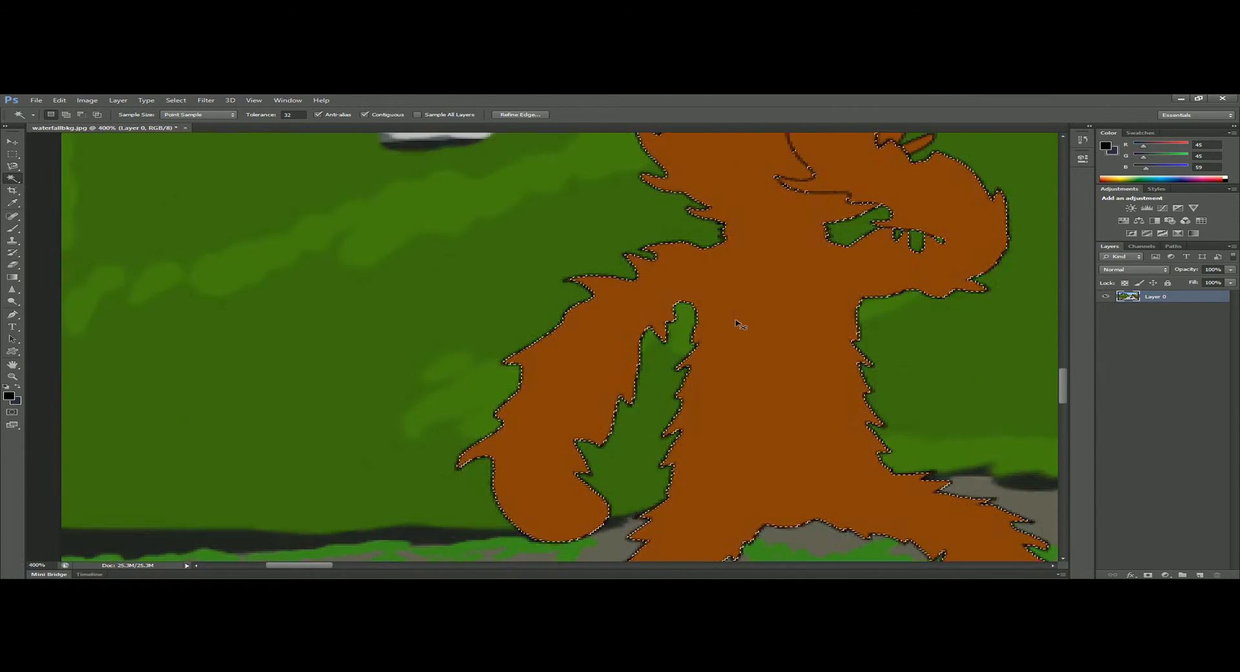
{"action": "key", "text": "ctrl+minus"}
Delete the selected orange fill, clear the selection, and select the emptied monkey shape with the Magic Wand.
{"action": "key", "text": "Delete"}
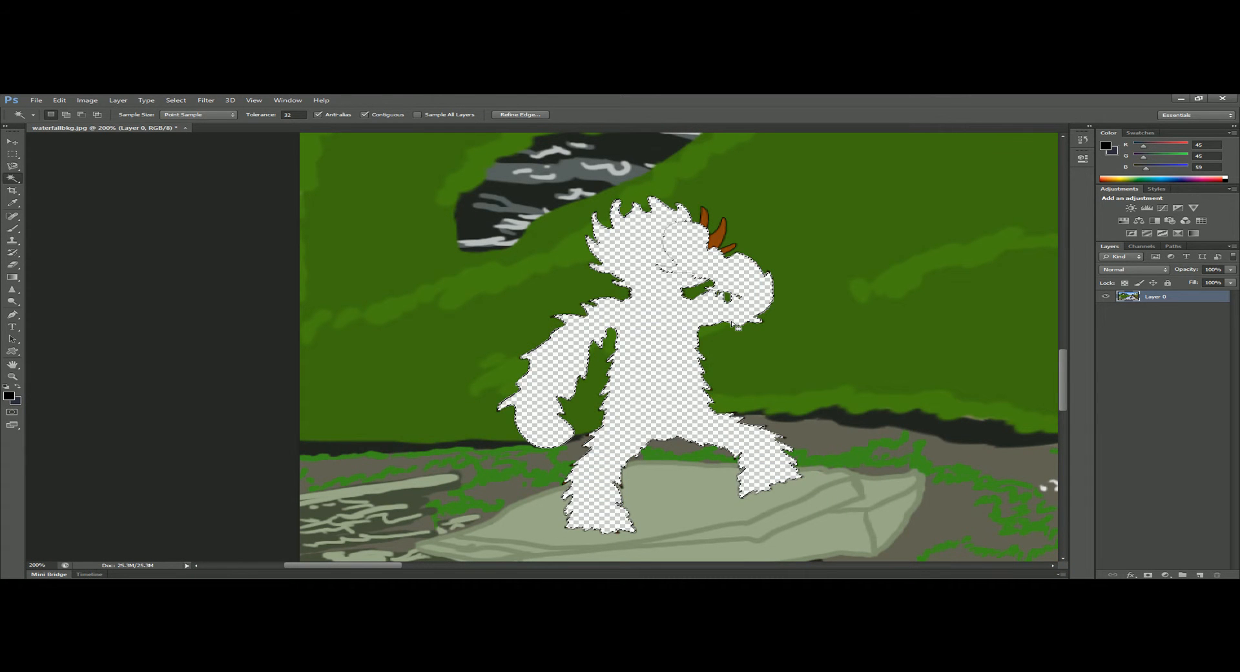
{"action": "key", "text": "ctrl+d"}
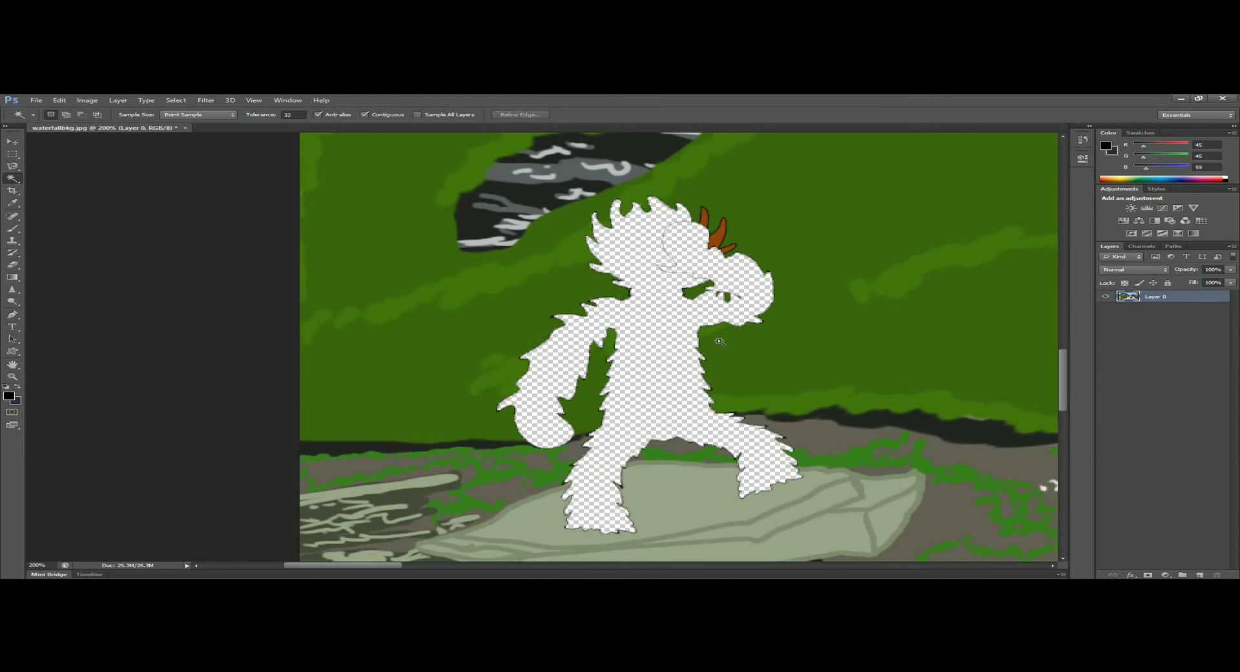
{"action": "left_click", "coordinate": [686, 395]}
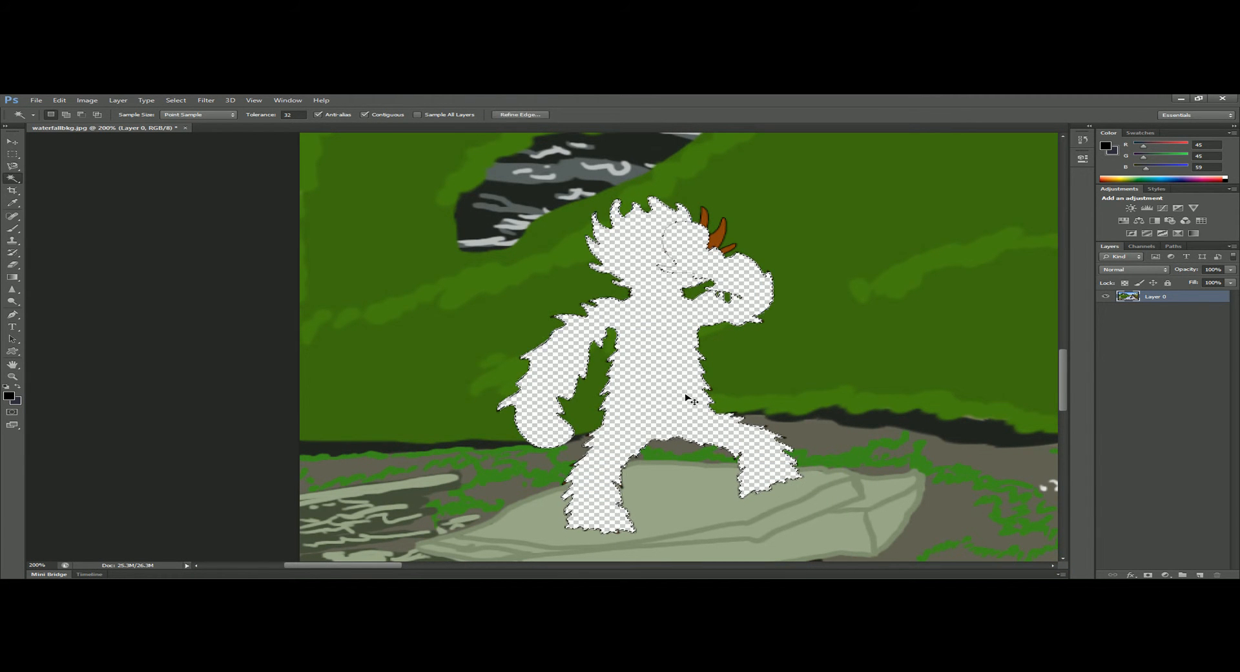
Revert the history to the Magic Wand selection made before the deletion, and clear that selection.
{"action": "left_click", "coordinate": [1083, 139]}
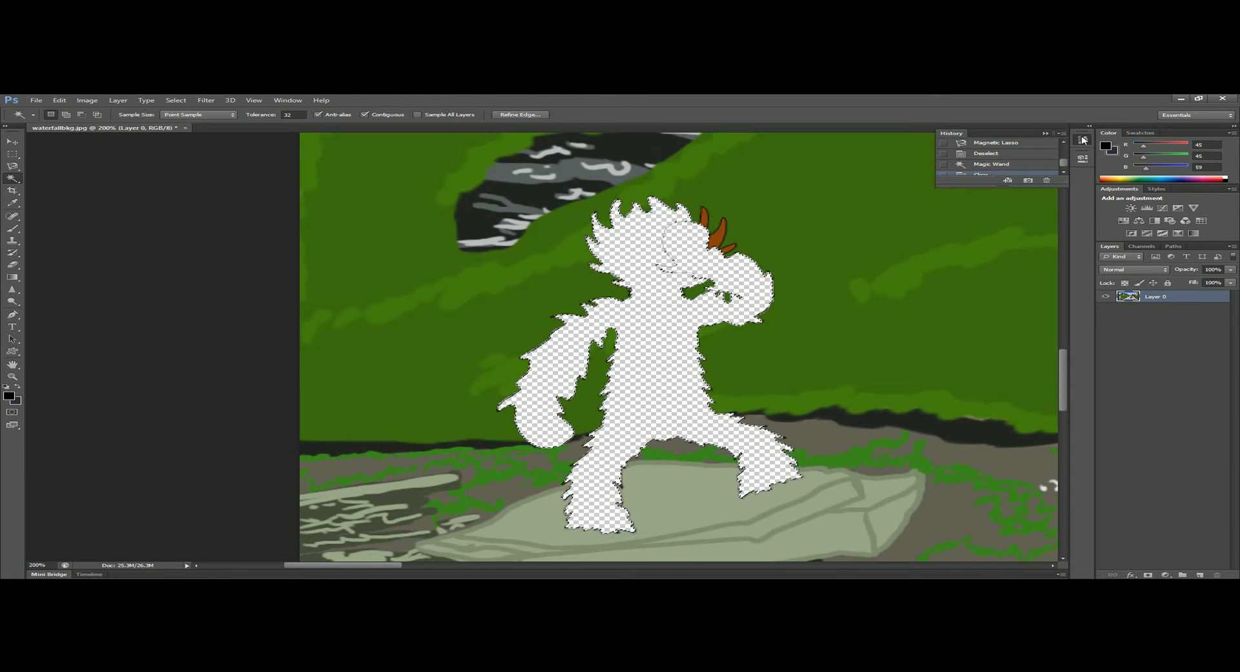
{"action": "left_click", "coordinate": [992, 164]}
{"action": "key", "text": "ctrl+d"}
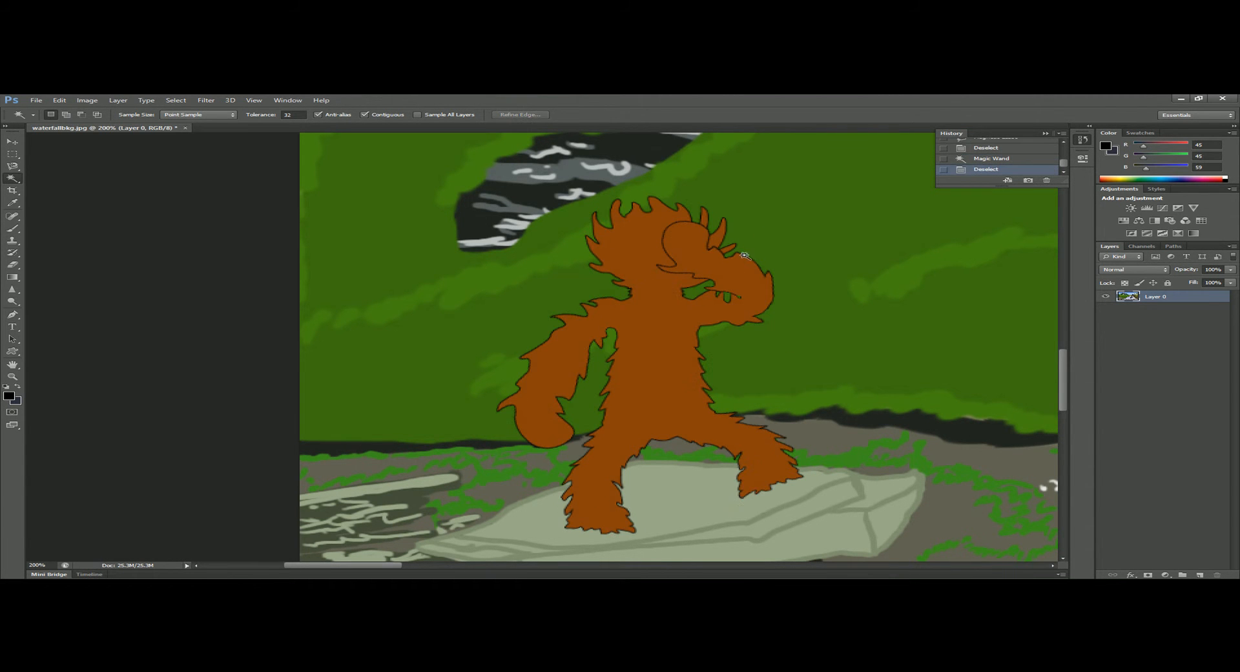
Select the dark rock patch near the shore, replacing it with a Magic Wand selection of the rock band beside the waterfall.
{"action": "key", "text": "ctrl+minus"}
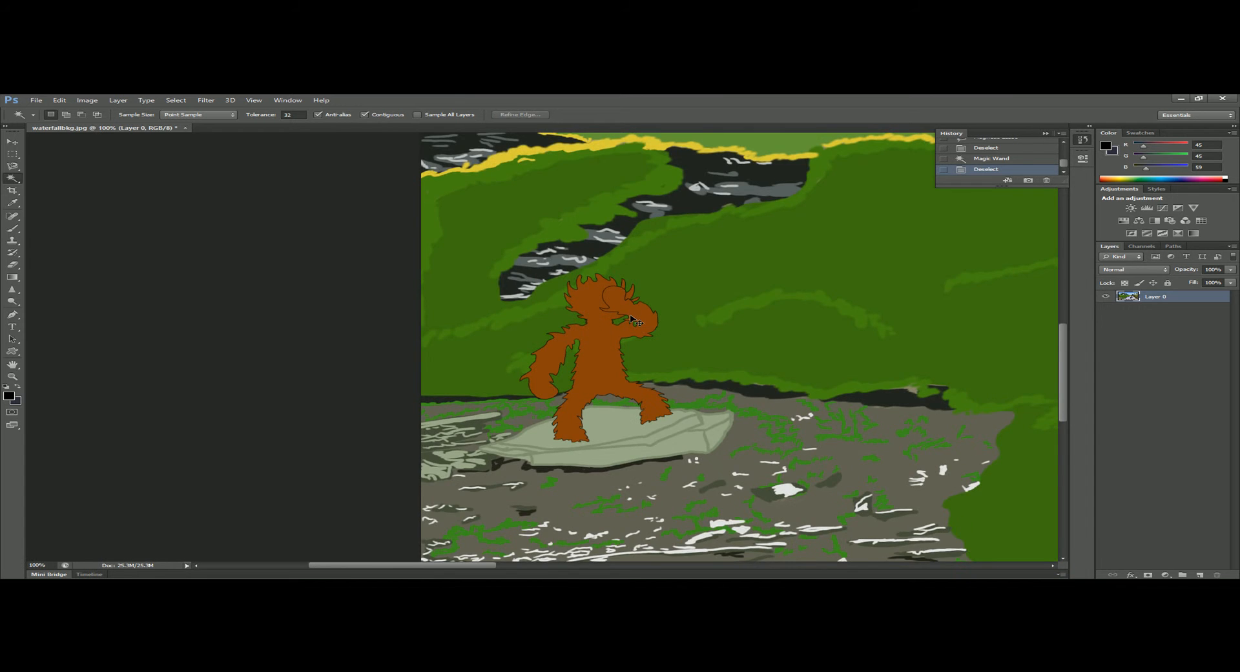
{"action": "key", "text": "ctrl+minus"}
{"action": "key", "text": "ctrl+minus"}
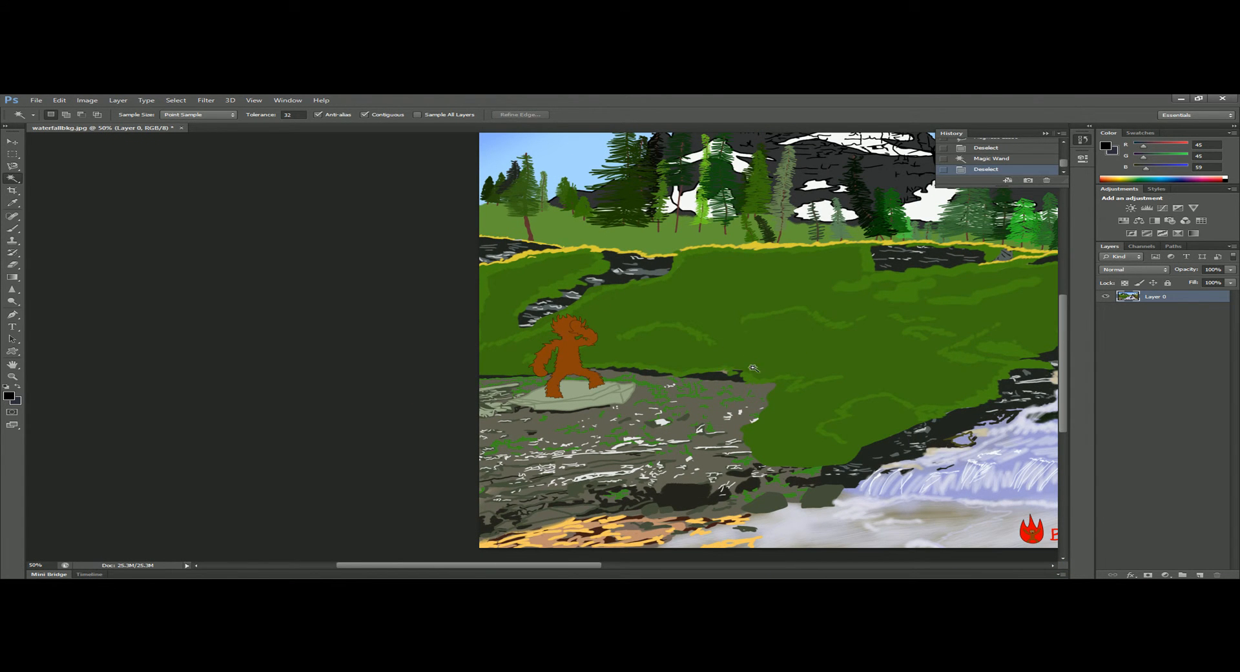
{"action": "left_click", "coordinate": [706, 500]}
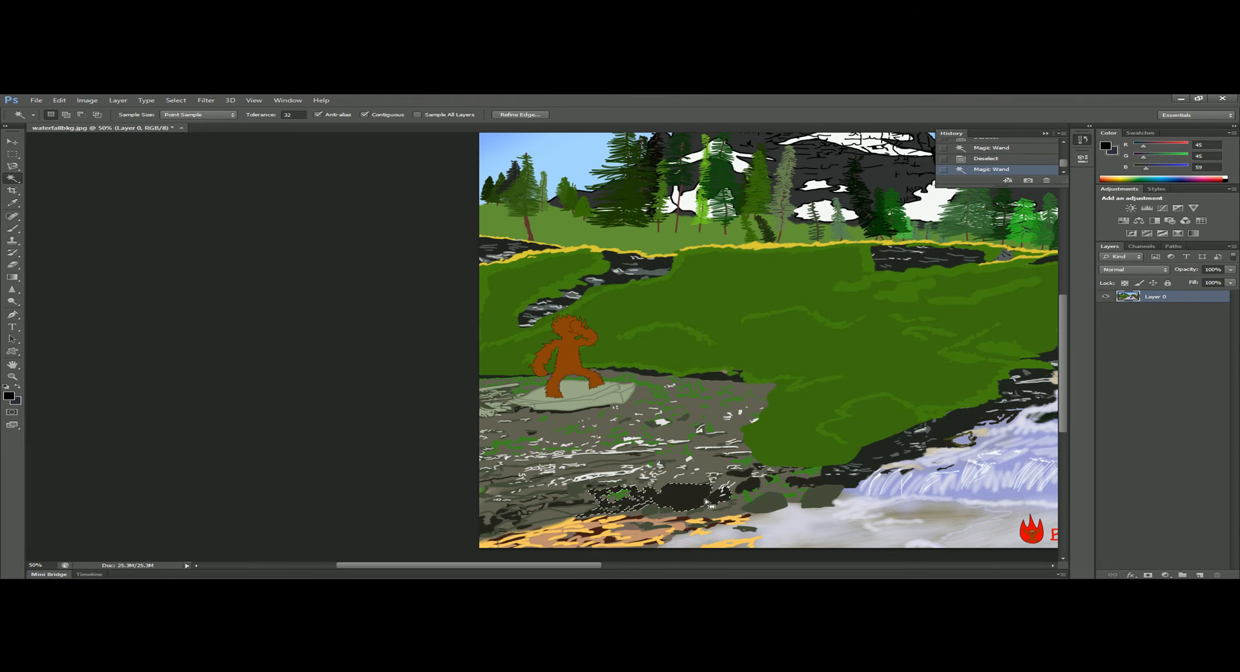
{"action": "left_click", "coordinate": [880, 457]}
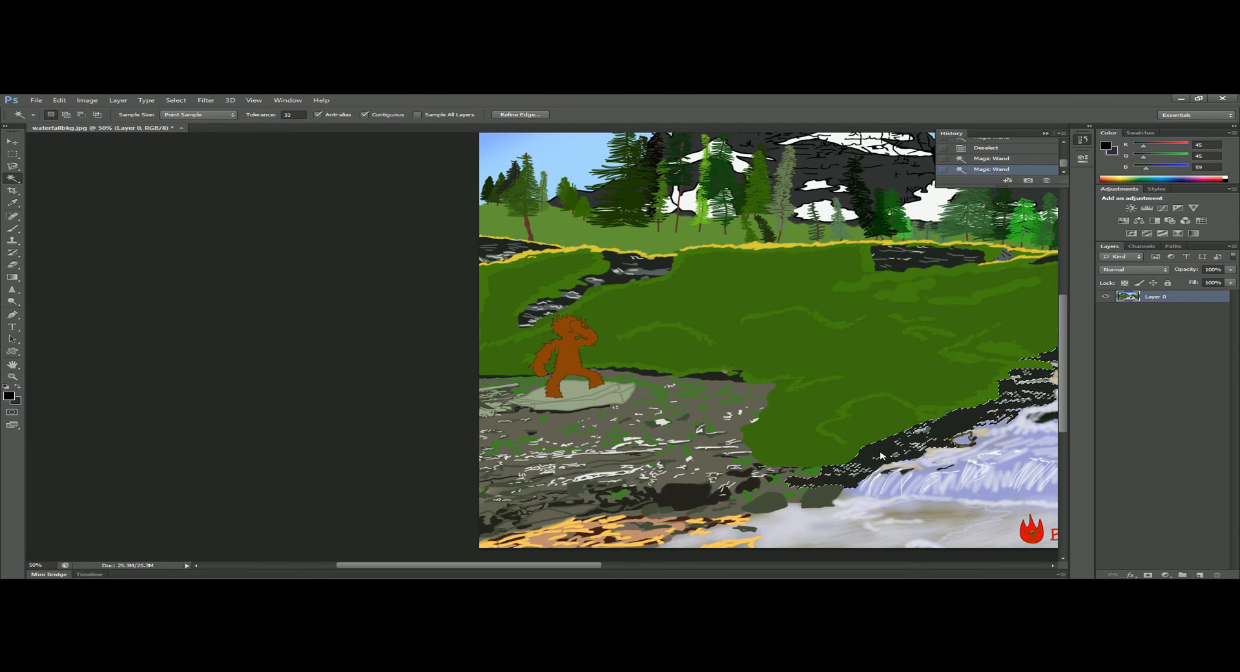
Add a new layer and set the foreground color to dark blue.
{"action": "key", "text": "space"}
{"action": "left_click_drag", "start_coordinate": [815, 441], "coordinate": [602, 446]}
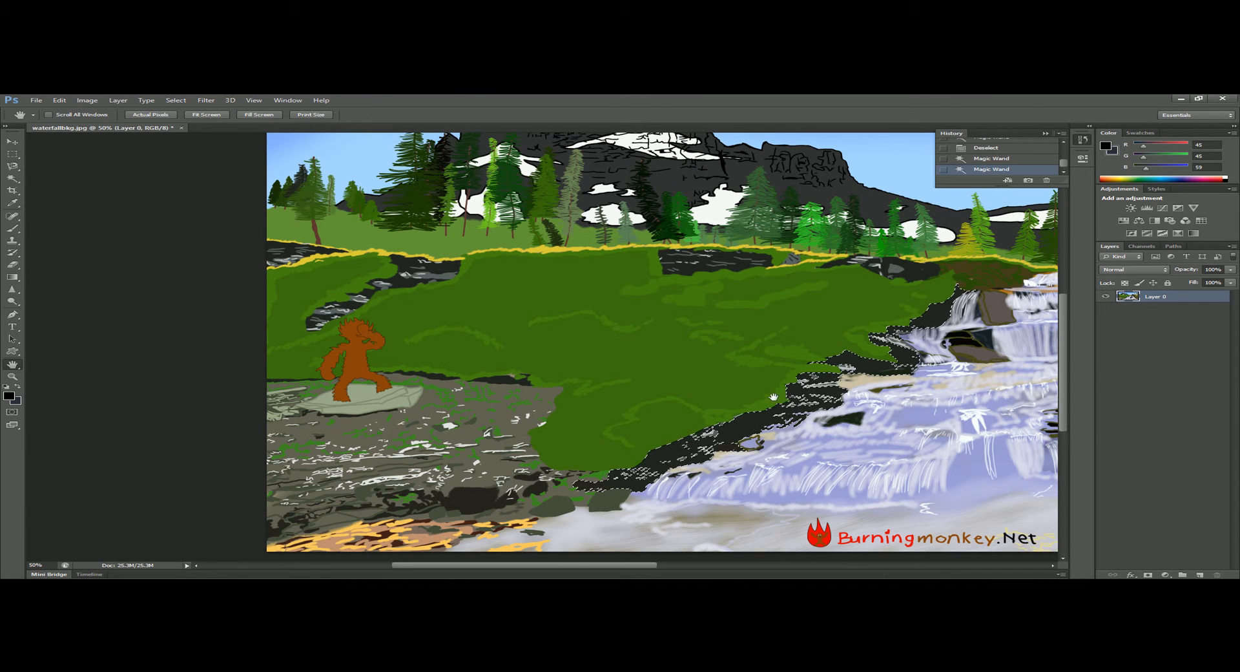
{"action": "left_click", "coordinate": [1199, 574]}
{"action": "left_click", "coordinate": [11, 397]}
{"action": "mouse_move", "coordinate": [989, 288]}
{"action": "left_mouse_down"}
{"action": "mouse_move", "coordinate": [1036, 286]}
{"action": "mouse_move", "coordinate": [1042, 325]}
{"action": "left_mouse_up"}
{"action": "left_click", "coordinate": [1188, 272]}
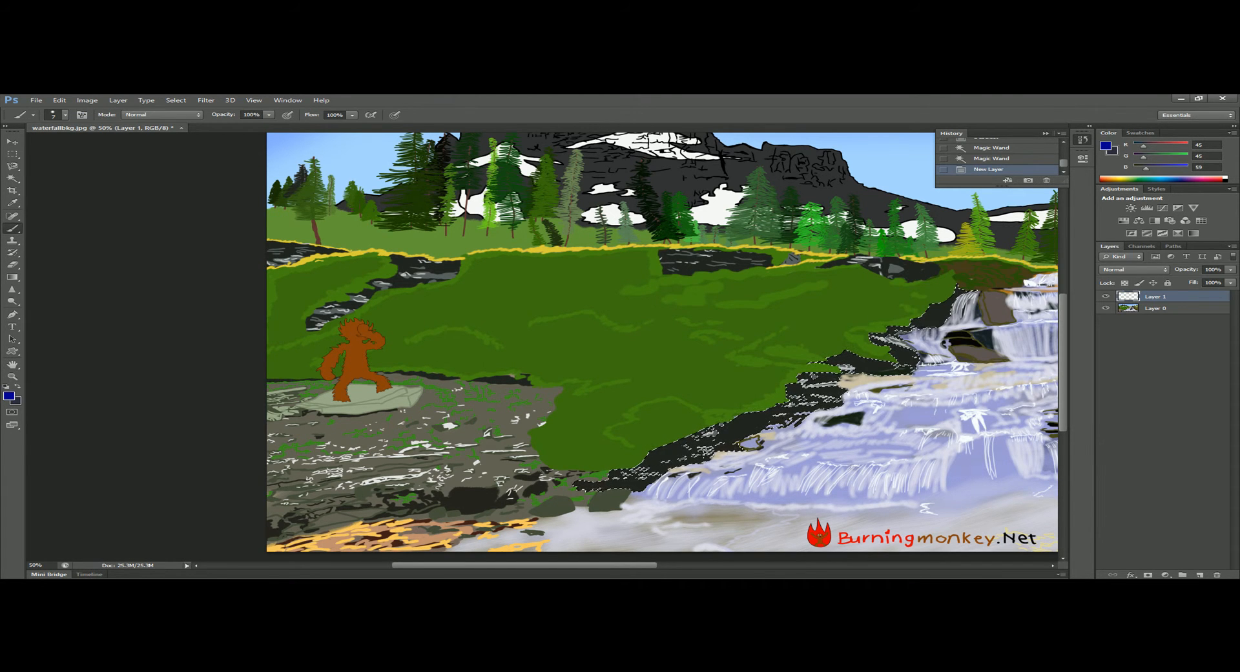
Paint the selected rock band dark blue on Layer 1, enlarging the brush to 200 px, and clear the selection.
{"action": "mouse_move", "coordinate": [664, 459]}
{"action": "left_mouse_down"}
{"action": "mouse_move", "coordinate": [710, 458]}
{"action": "mouse_move", "coordinate": [712, 436]}
{"action": "mouse_move", "coordinate": [623, 474]}
{"action": "mouse_move", "coordinate": [731, 458]}
{"action": "mouse_move", "coordinate": [888, 382]}
{"action": "left_mouse_up"}
{"action": "key", "text": "bracketright"}
{"action": "key", "text": "bracketright"}
{"action": "key", "text": "bracketright"}
{"action": "key", "text": "bracketright"}
{"action": "key", "text": "bracketright"}
{"action": "key", "text": "bracketright"}
{"action": "key", "text": "bracketright"}
{"action": "key", "text": "bracketright"}
{"action": "key", "text": "bracketright"}
{"action": "key", "text": "bracketright"}
{"action": "key", "text": "bracketright"}
{"action": "key", "text": "bracketright"}
{"action": "key", "text": "bracketright"}
{"action": "key", "text": "bracketright"}
{"action": "key", "text": "bracketright"}
{"action": "key", "text": "bracketright"}
{"action": "left_click_drag", "start_coordinate": [942, 339], "coordinate": [1027, 265]}
{"action": "key", "text": "ctrl+d"}
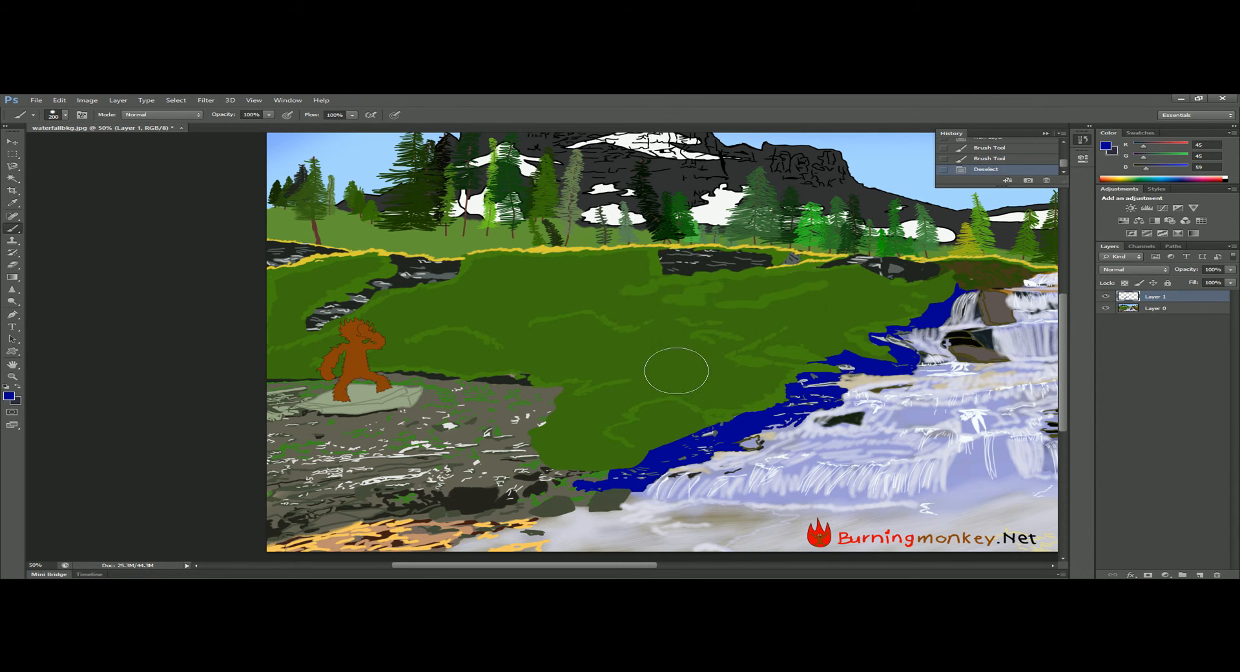
Make Layer 0 active and select the gray rocky ground below the monkey with the Magic Wand.
{"action": "key", "text": "w"}
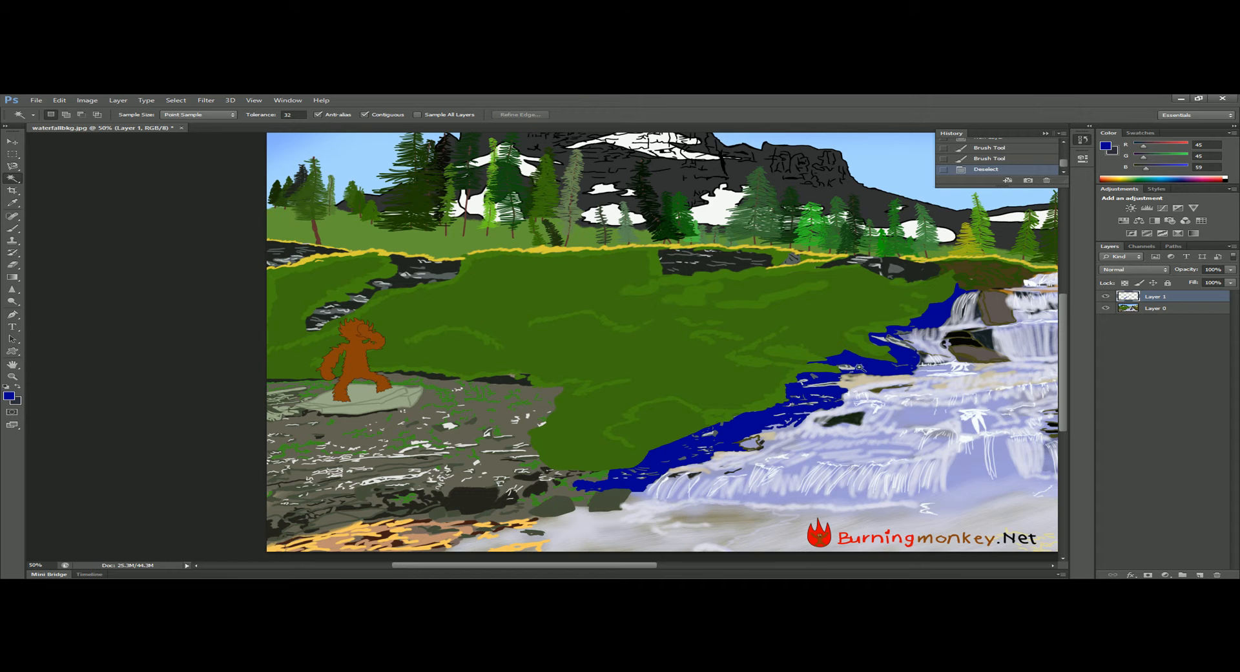
{"action": "left_click", "coordinate": [504, 420]}
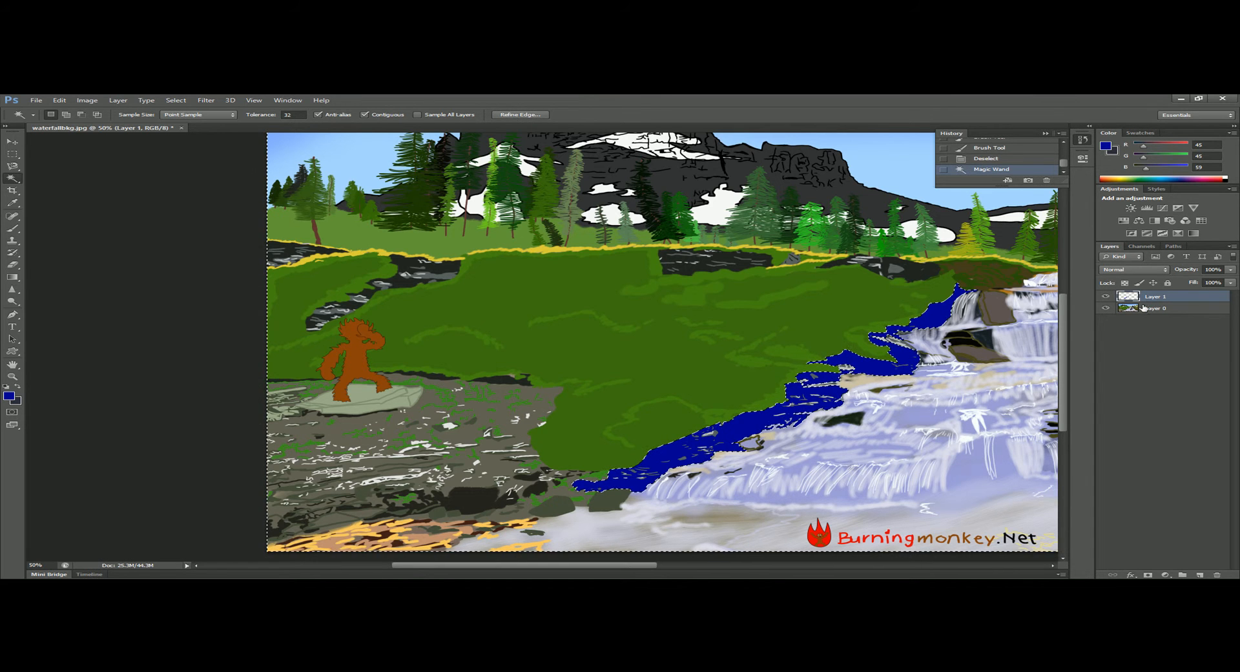
{"action": "left_click", "coordinate": [1169, 309]}
{"action": "key", "text": "ctrl+d"}
{"action": "left_click", "coordinate": [531, 425]}
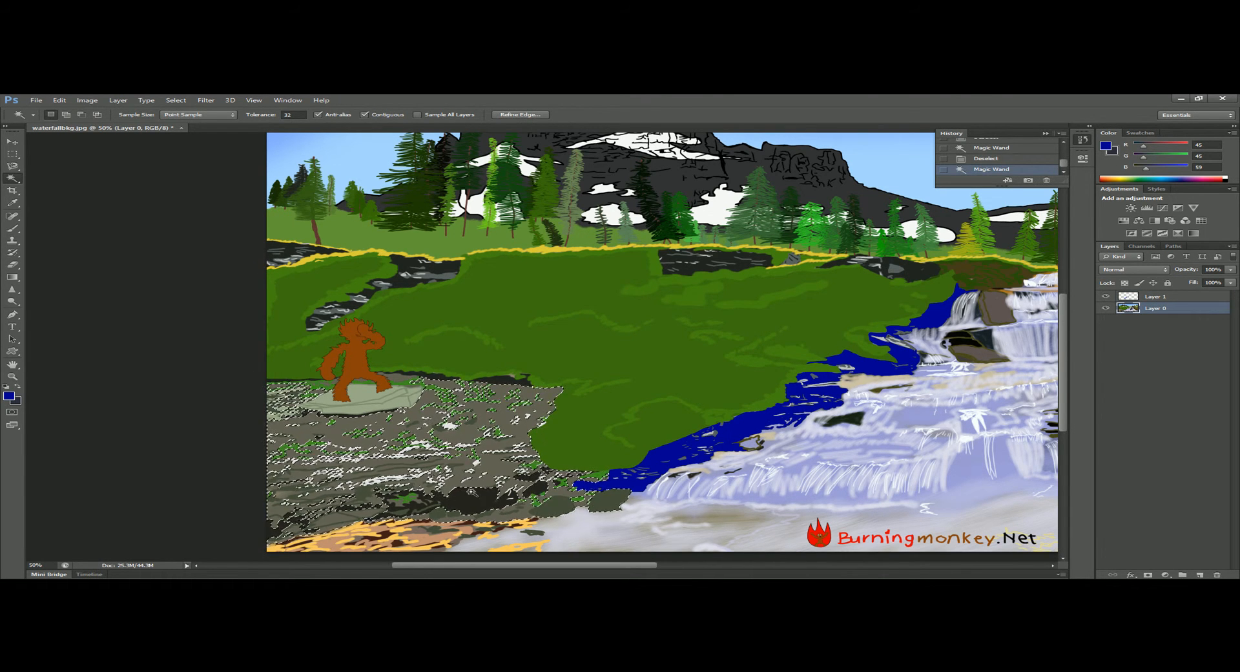
Paint the selected rocky ground dark blue with the Brush tool and clear the selection.
{"action": "key", "text": "b"}
{"action": "left_click_drag", "start_coordinate": [564, 406], "coordinate": [119, 365]}
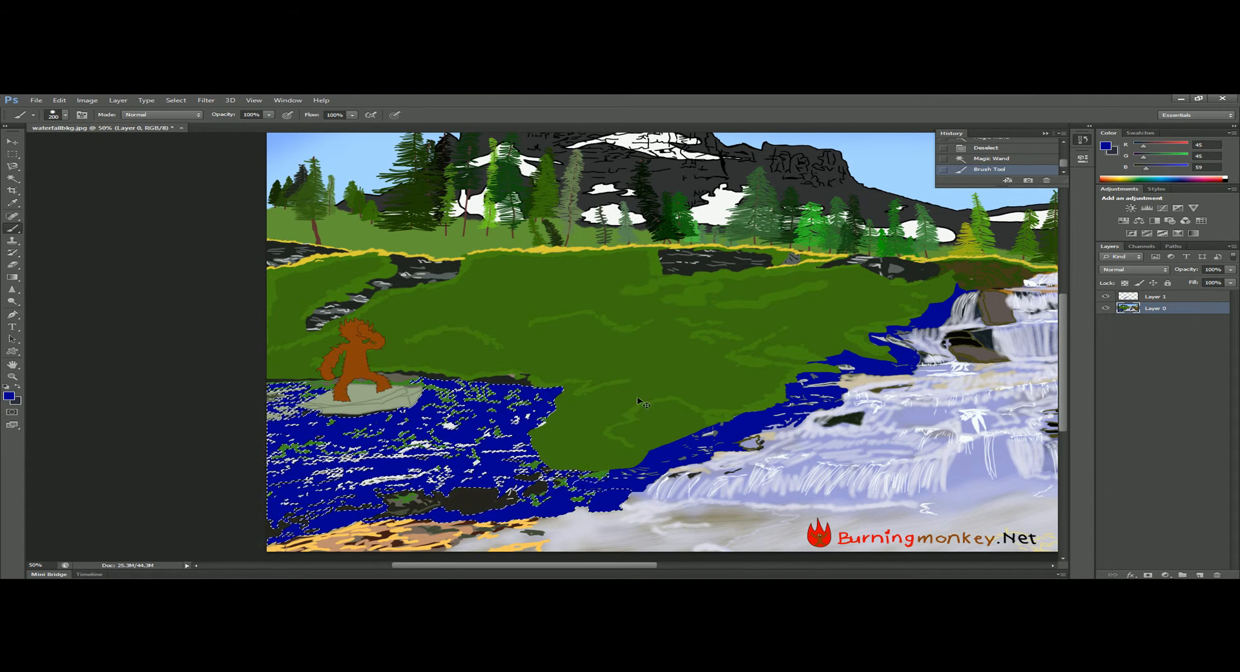
{"action": "key", "text": "ctrl+d"}
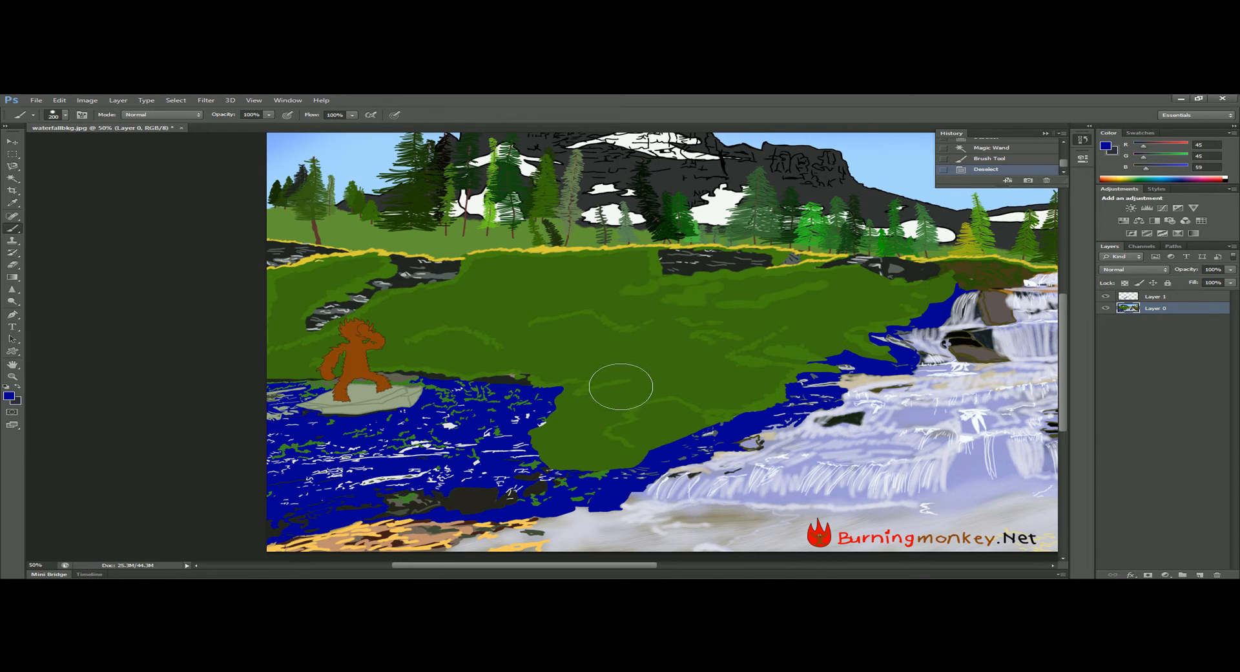
Select the blue ground twice with the Magic Wand, clearing the selection each time.
{"action": "key", "text": "w"}
{"action": "left_click", "coordinate": [551, 510]}
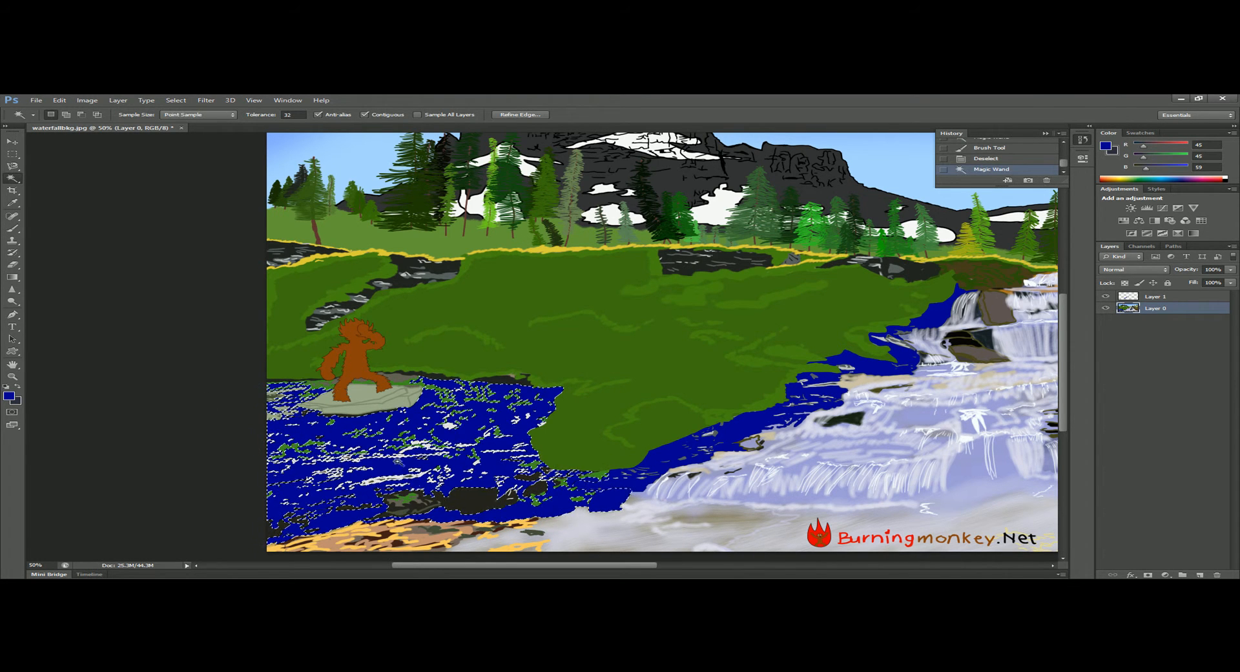
{"action": "key", "text": "ctrl+d"}
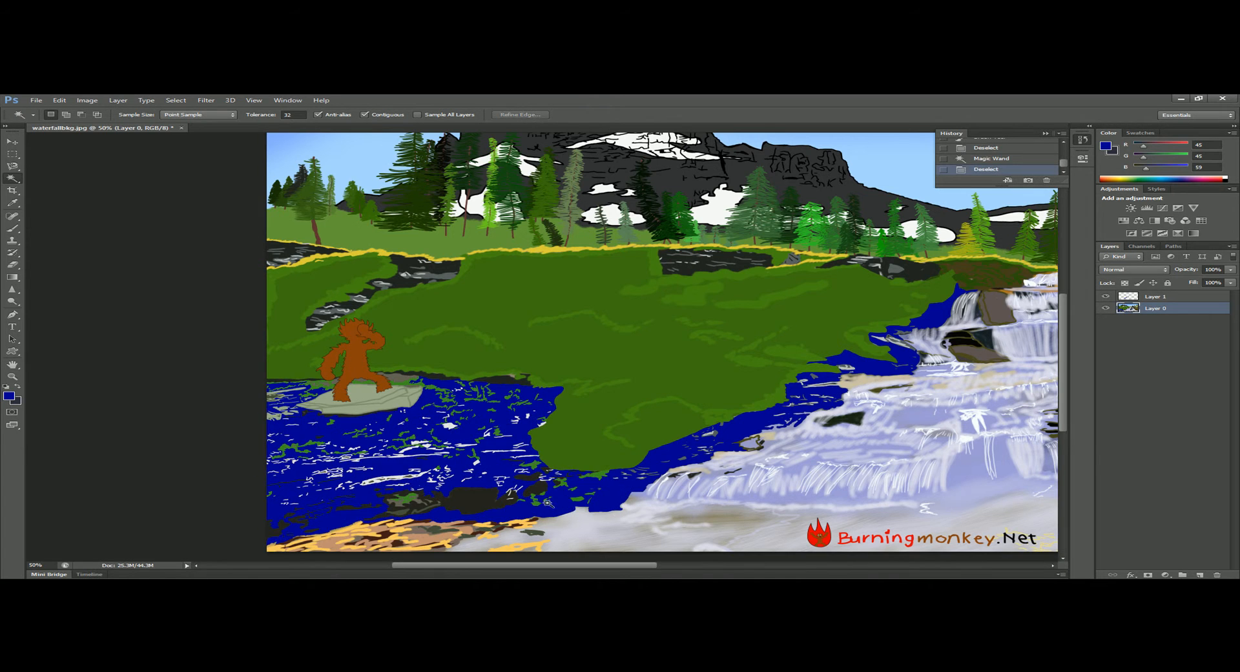
{"action": "left_click", "coordinate": [564, 503]}
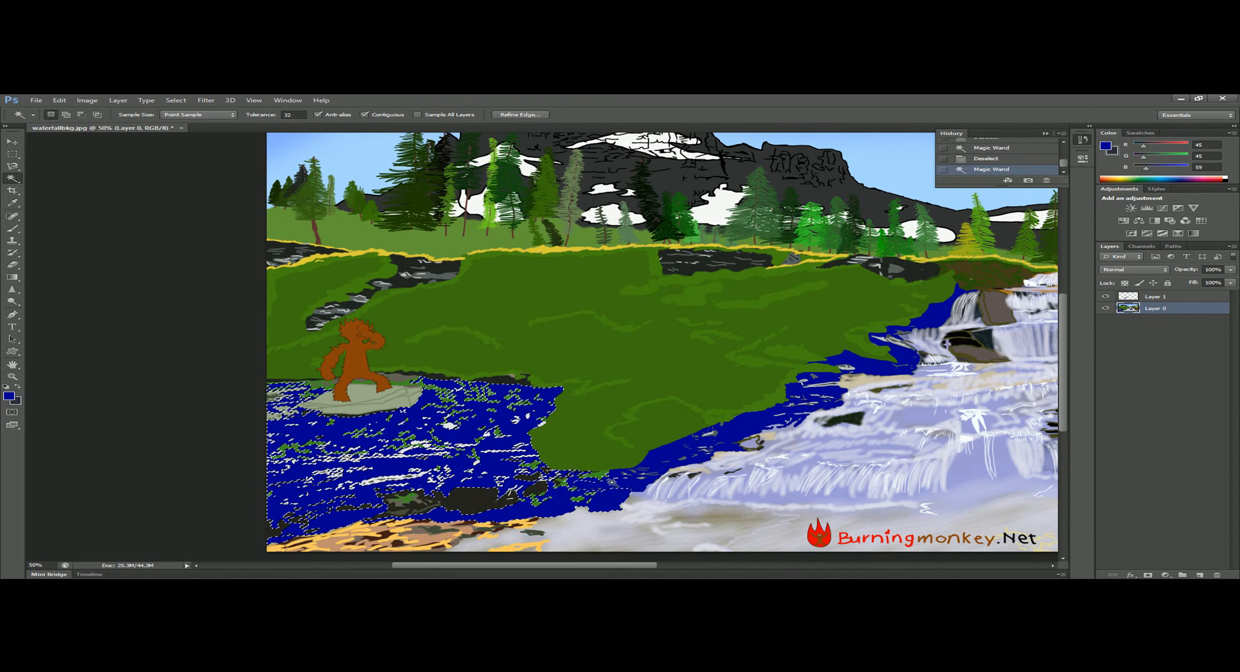
{"action": "key", "text": "ctrl+d"}
Select the monkey's orange body in the repainted scene with the Magic Wand.
{"action": "key", "text": "h"}
{"action": "left_click_drag", "start_coordinate": [789, 359], "coordinate": [614, 382]}
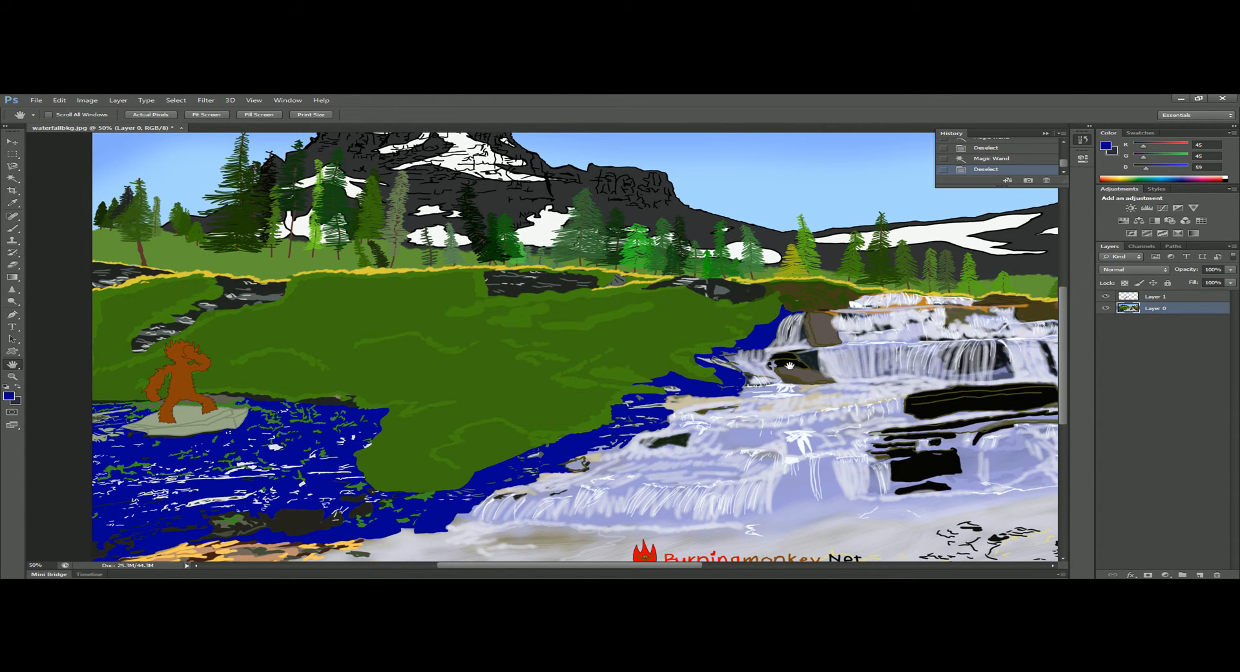
{"action": "left_click_drag", "start_coordinate": [774, 360], "coordinate": [628, 374]}
{"action": "left_click_drag", "start_coordinate": [792, 372], "coordinate": [666, 417]}
{"action": "left_click_drag", "start_coordinate": [807, 387], "coordinate": [909, 336]}
{"action": "left_click_drag", "start_coordinate": [649, 357], "coordinate": [419, 288]}
{"action": "left_click_drag", "start_coordinate": [86, 311], "coordinate": [847, 339]}
{"action": "key", "text": "w"}
{"action": "left_click", "coordinate": [609, 381]}
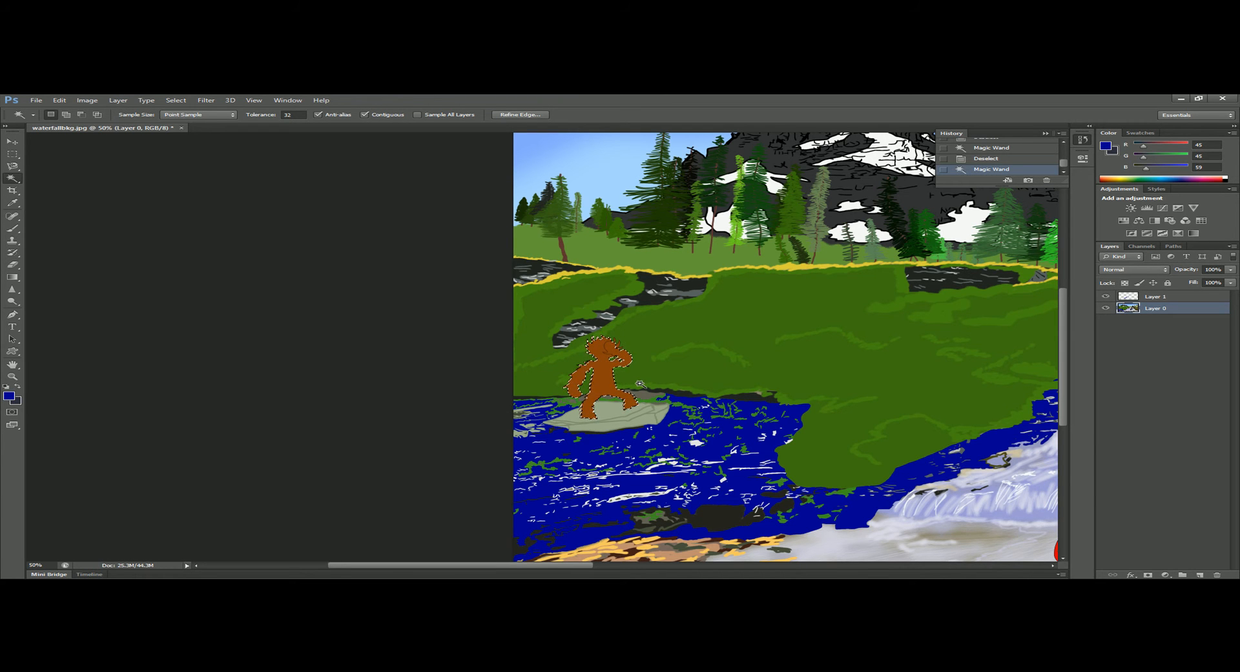
Clear the selection and reselect the monkey's body with the Quick Selection tool using a 15 px brush.
{"action": "left_click", "coordinate": [19, 183]}
{"action": "left_click", "coordinate": [65, 176]}
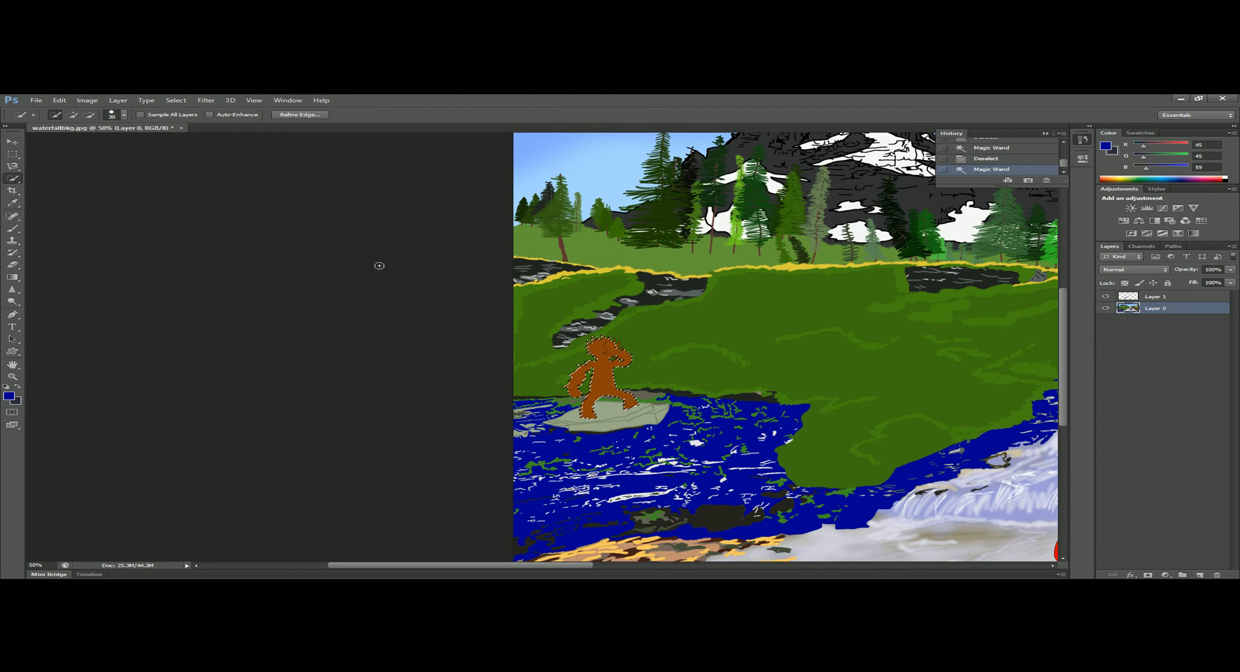
{"action": "key", "text": "ctrl+d"}
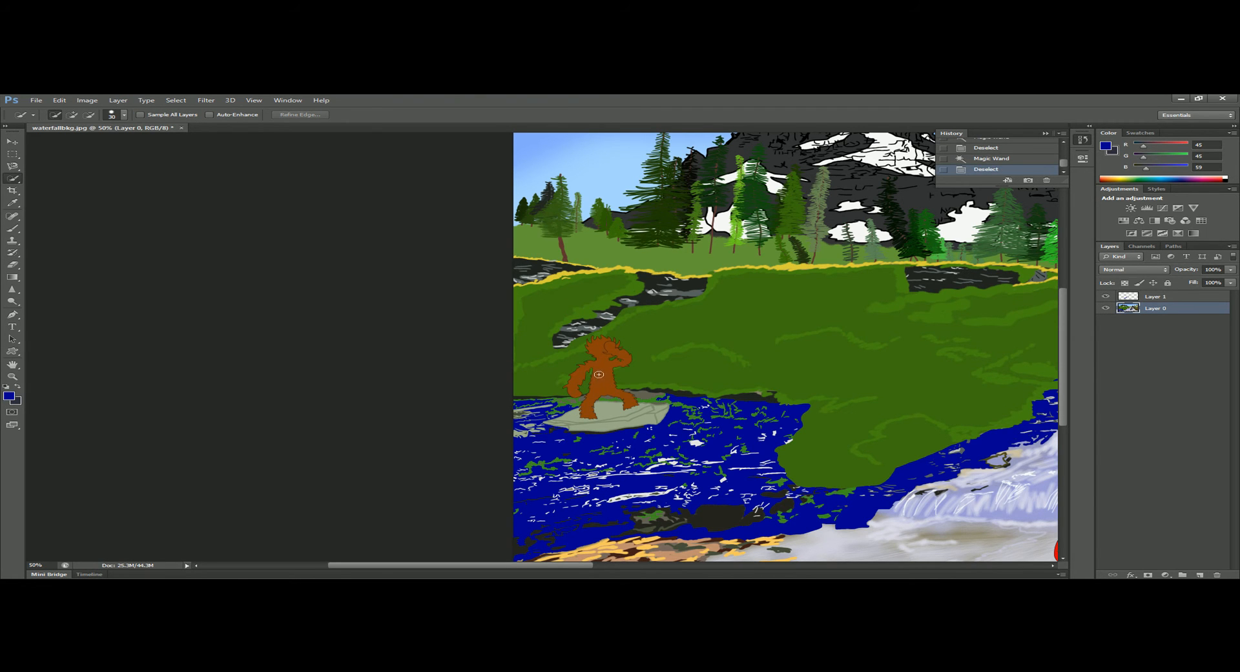
{"action": "scroll", "coordinate": [599, 372], "scroll_direction": "up", "scroll_amount": 4}
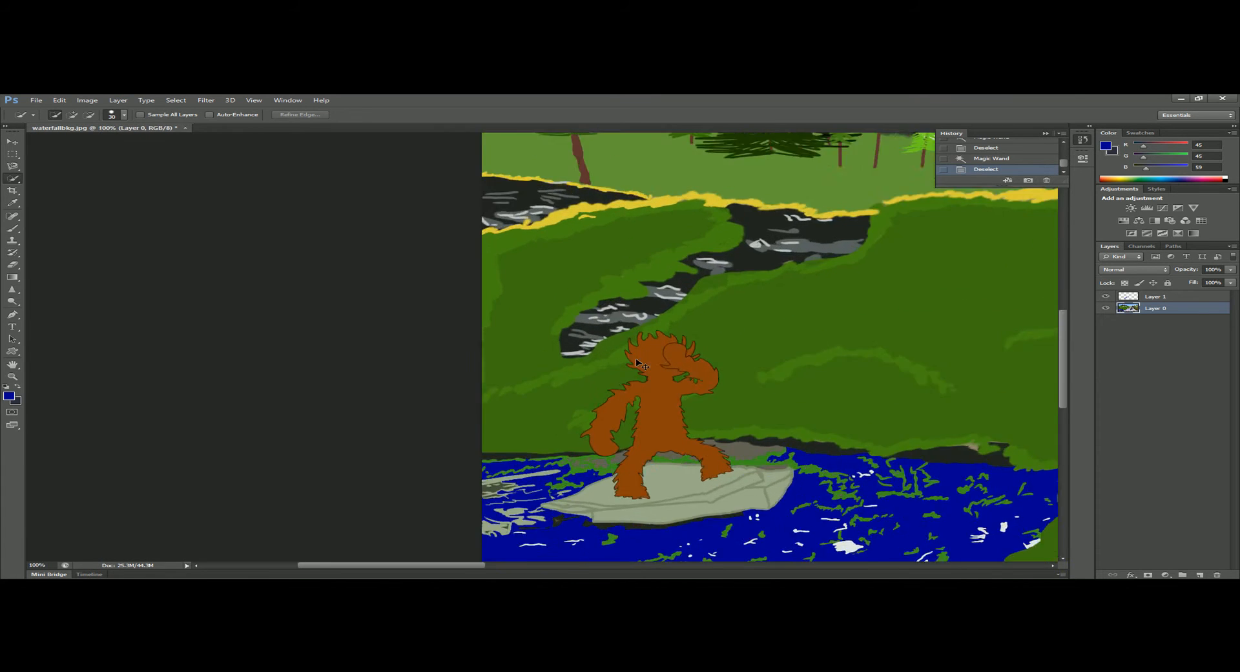
{"action": "scroll", "coordinate": [736, 385], "scroll_direction": "down", "scroll_amount": 4}
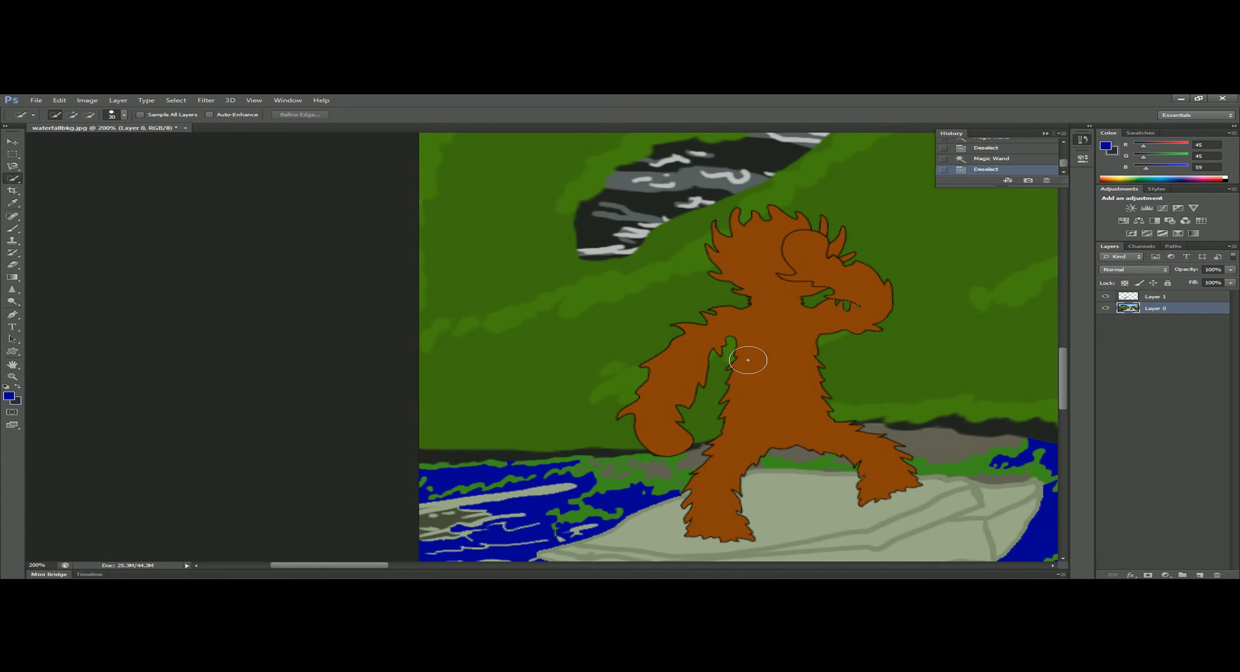
{"action": "key", "text": "bracketleft"}
{"action": "key", "text": "bracketleft"}
{"action": "key", "text": "bracketleft"}
{"action": "mouse_move", "coordinate": [870, 318]}
{"action": "left_mouse_down"}
{"action": "mouse_move", "coordinate": [881, 298]}
{"action": "mouse_move", "coordinate": [800, 249]}
{"action": "mouse_move", "coordinate": [766, 258]}
{"action": "left_mouse_up"}
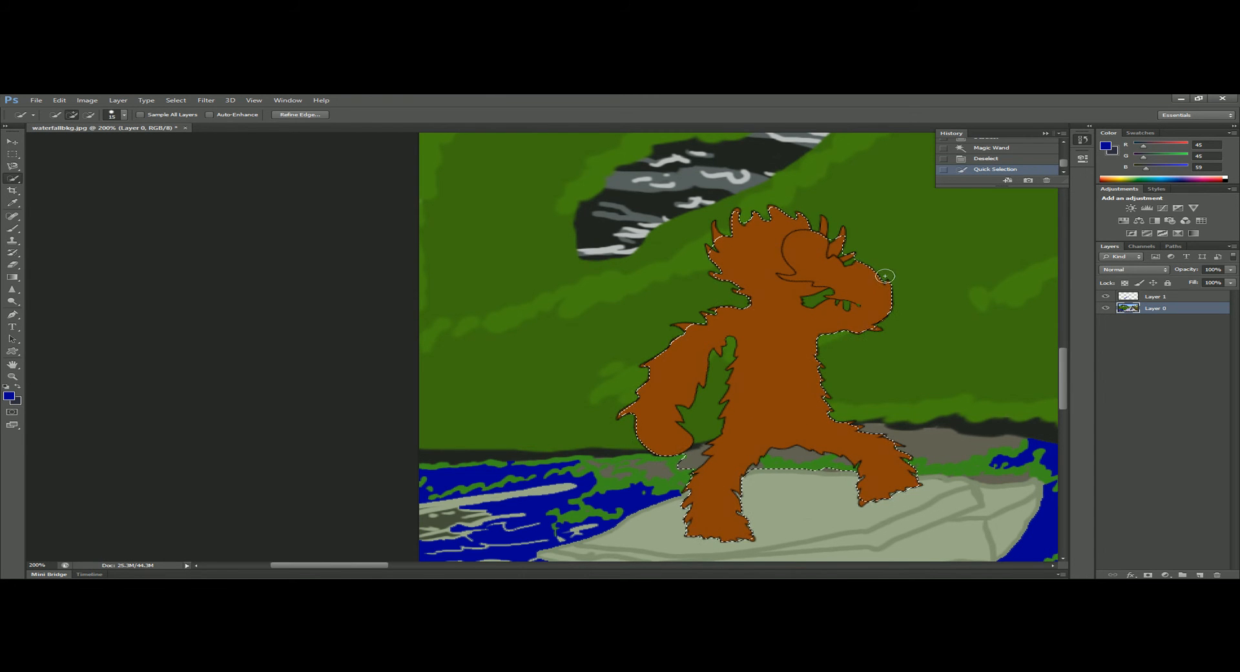
Add two spots of the green background beside the monkey's head to the selection and clear the whole selection.
{"action": "left_click", "coordinate": [882, 227]}
{"action": "left_click", "coordinate": [950, 279]}
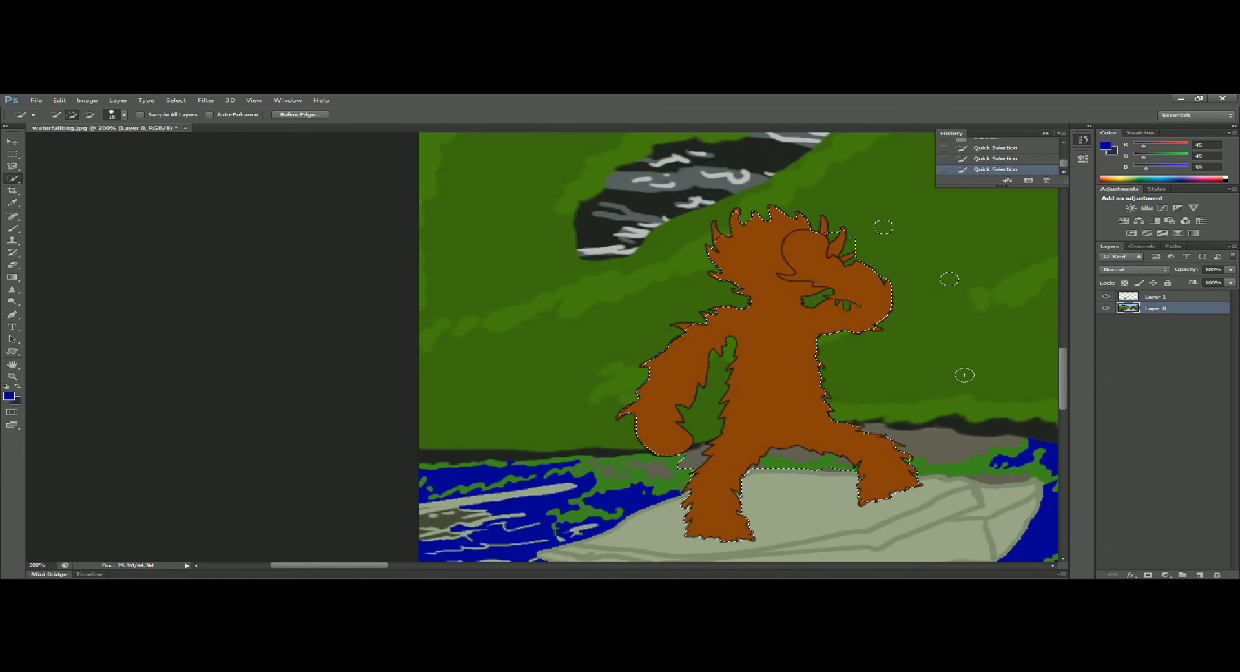
{"action": "key", "text": "ctrl+d"}
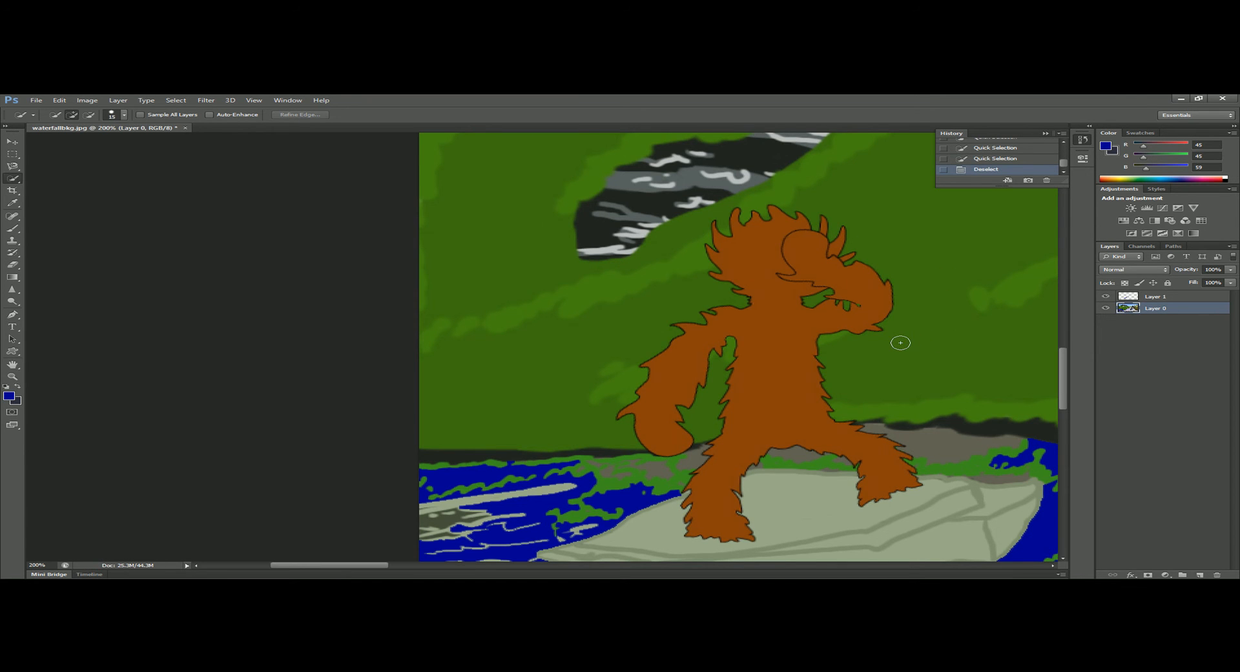
Select the monkey's body with the Quick Selection tool and extend the selection over the green hillside beside it.
{"action": "key", "text": "ctrl+minus"}
{"action": "key", "text": "ctrl+minus"}
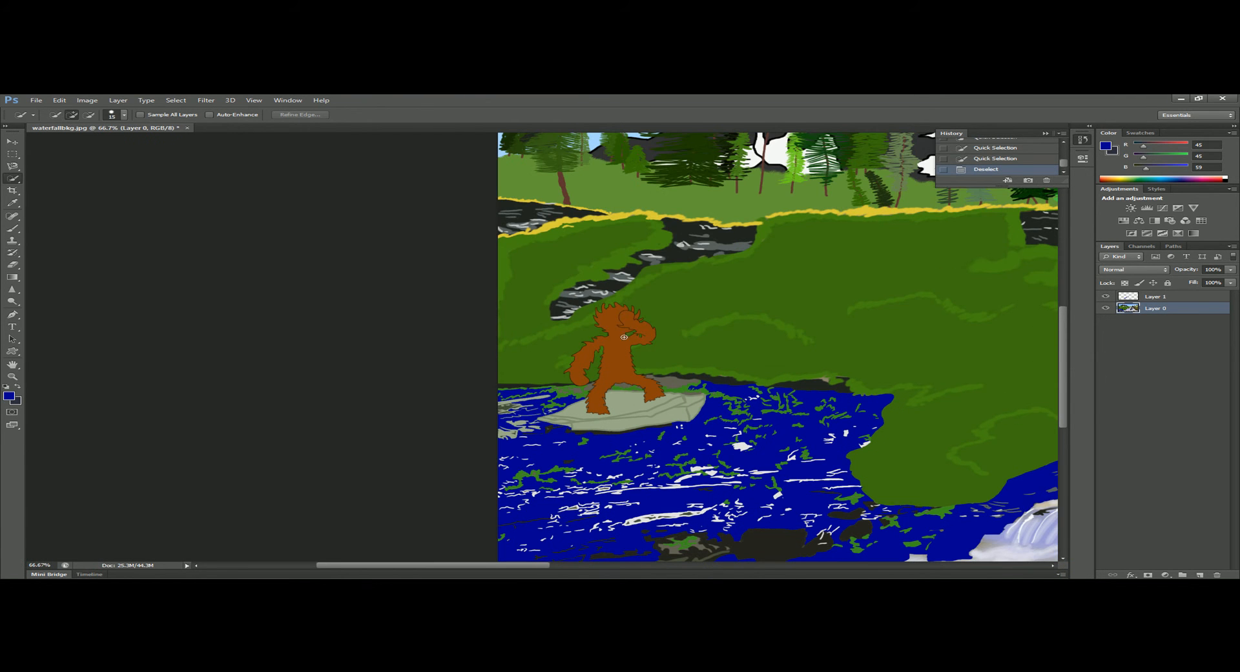
{"action": "left_click_drag", "start_coordinate": [610, 313], "coordinate": [613, 347]}
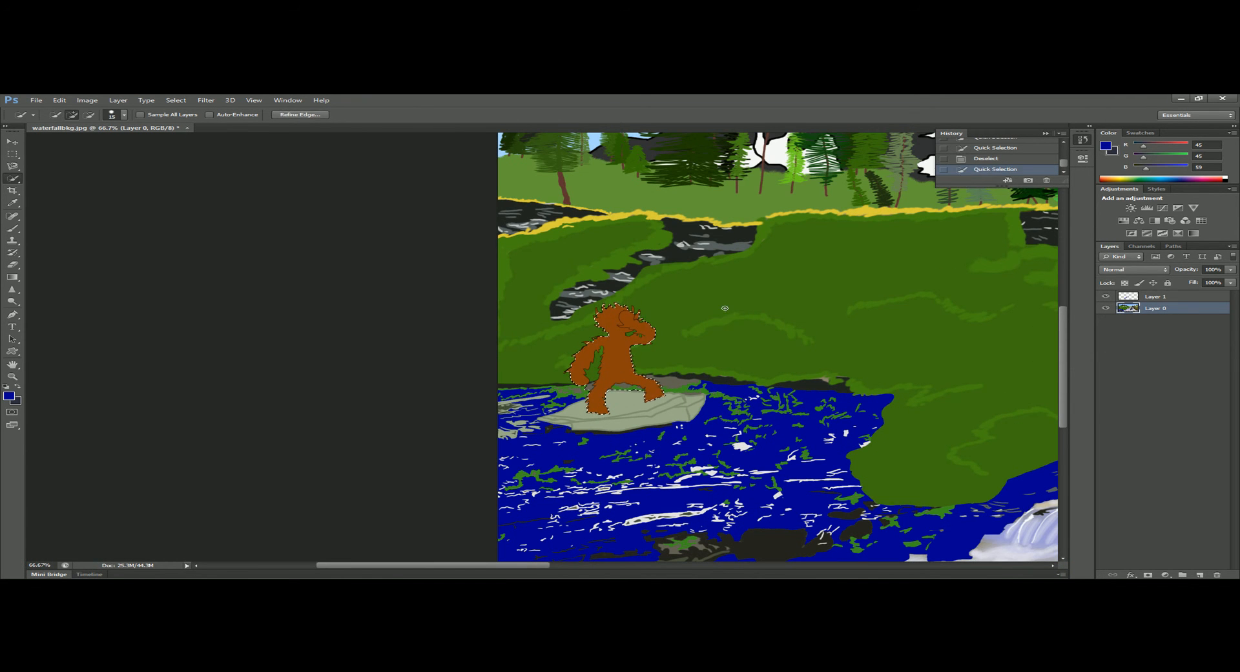
{"action": "left_click", "coordinate": [896, 333]}
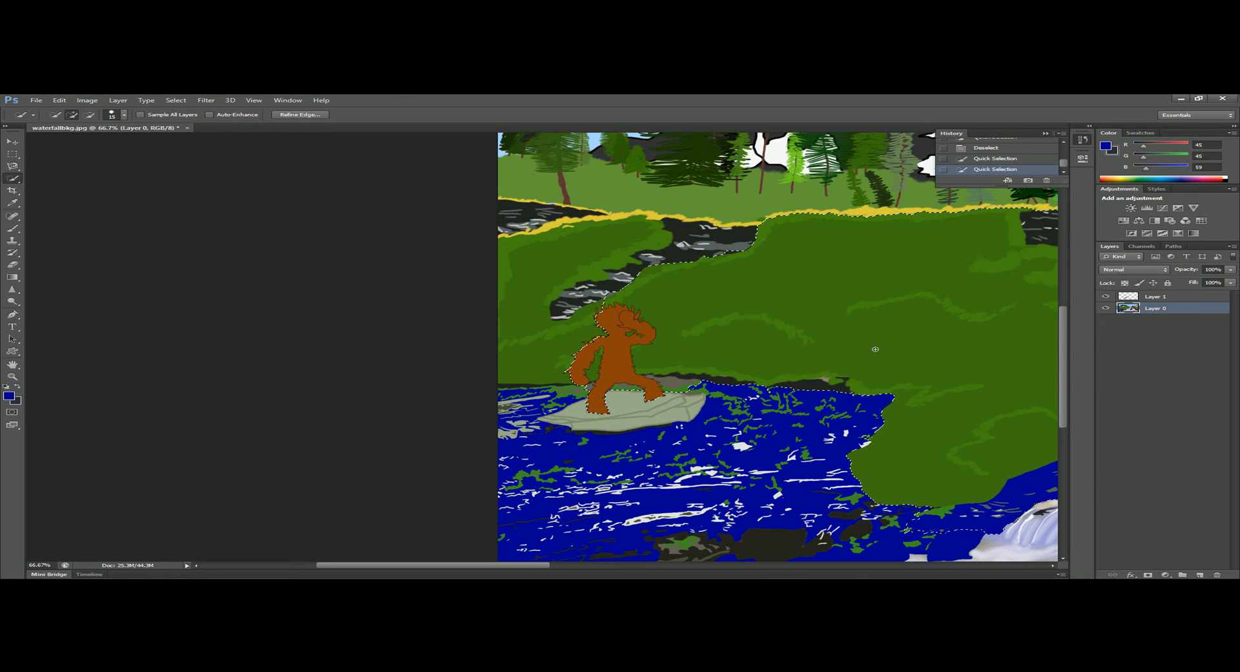
{"action": "key", "text": "ctrl+minus"}
{"action": "key", "text": "ctrl+minus"}
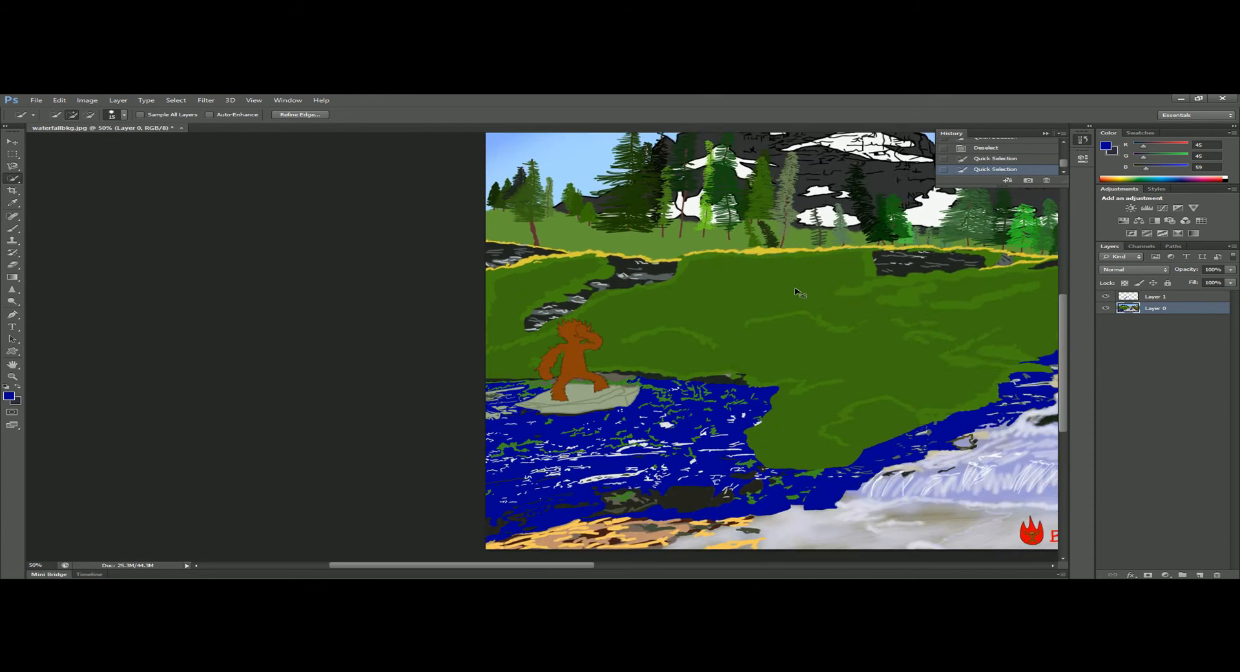
Extend the quick selection over parts of the waterfall and the brown bank beside it, and clear the selection.
{"action": "left_click", "coordinate": [601, 420]}
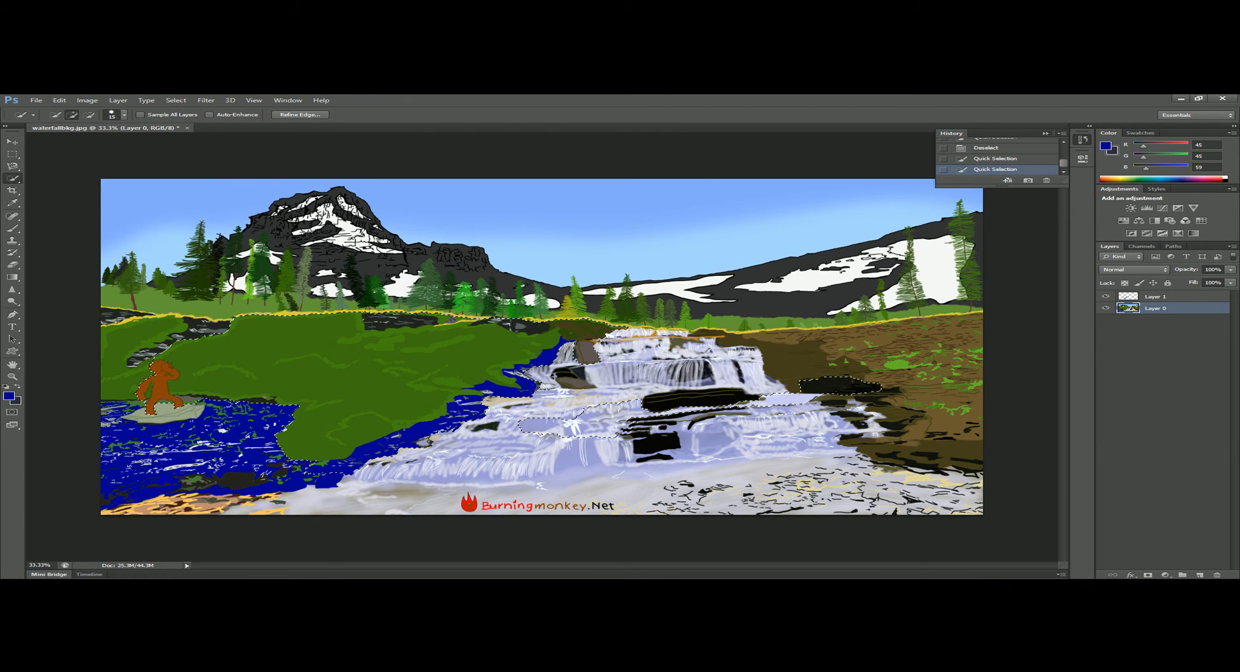
{"action": "left_click_drag", "start_coordinate": [811, 346], "coordinate": [855, 349]}
{"action": "mouse_move", "coordinate": [678, 371]}
{"action": "left_mouse_down"}
{"action": "mouse_move", "coordinate": [518, 443]}
{"action": "mouse_move", "coordinate": [684, 403]}
{"action": "mouse_move", "coordinate": [846, 389]}
{"action": "left_mouse_up"}
{"action": "key", "text": "ctrl+d"}
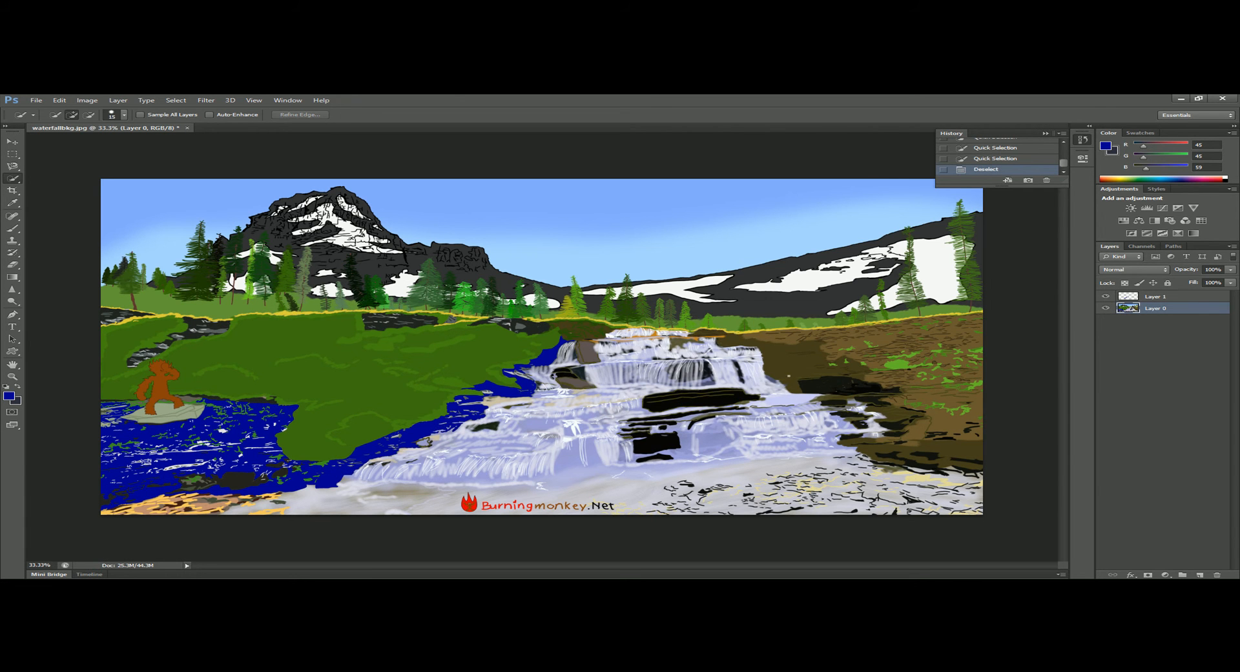
Quick-select the small gray-brown rock at the waterfall's upper edge and add the dark brown bank across the falls.
{"action": "key", "text": "ctrl+plus"}
{"action": "key", "text": "ctrl+plus"}
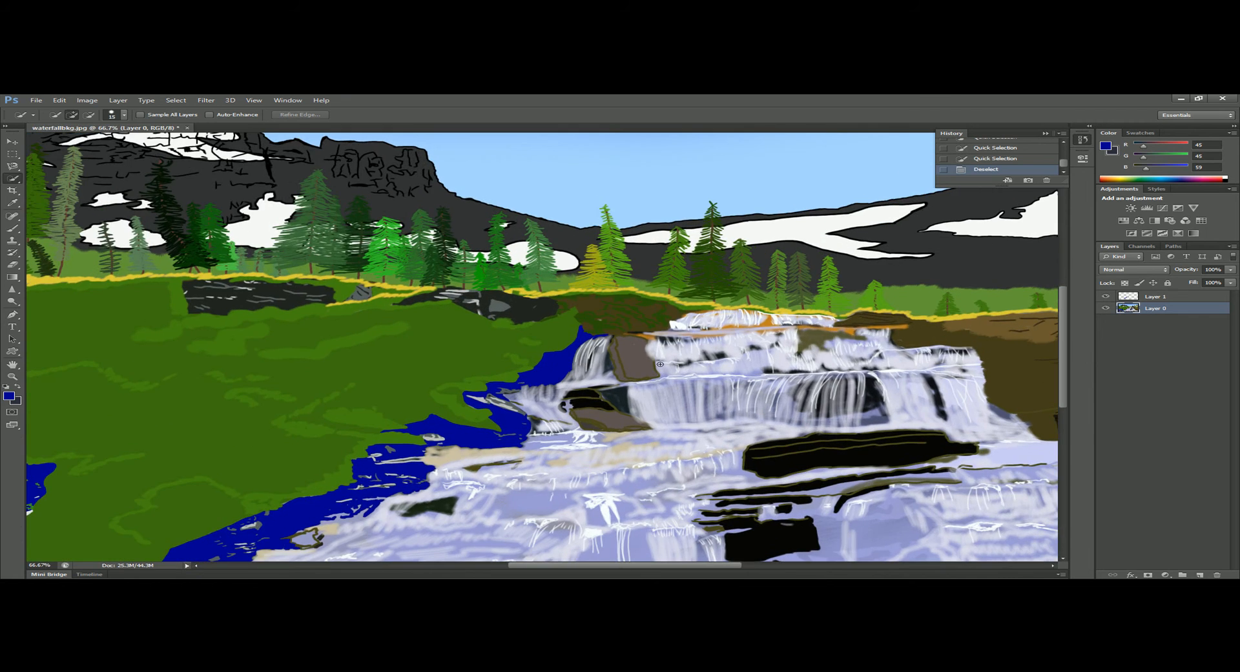
{"action": "left_click_drag", "start_coordinate": [634, 350], "coordinate": [632, 380]}
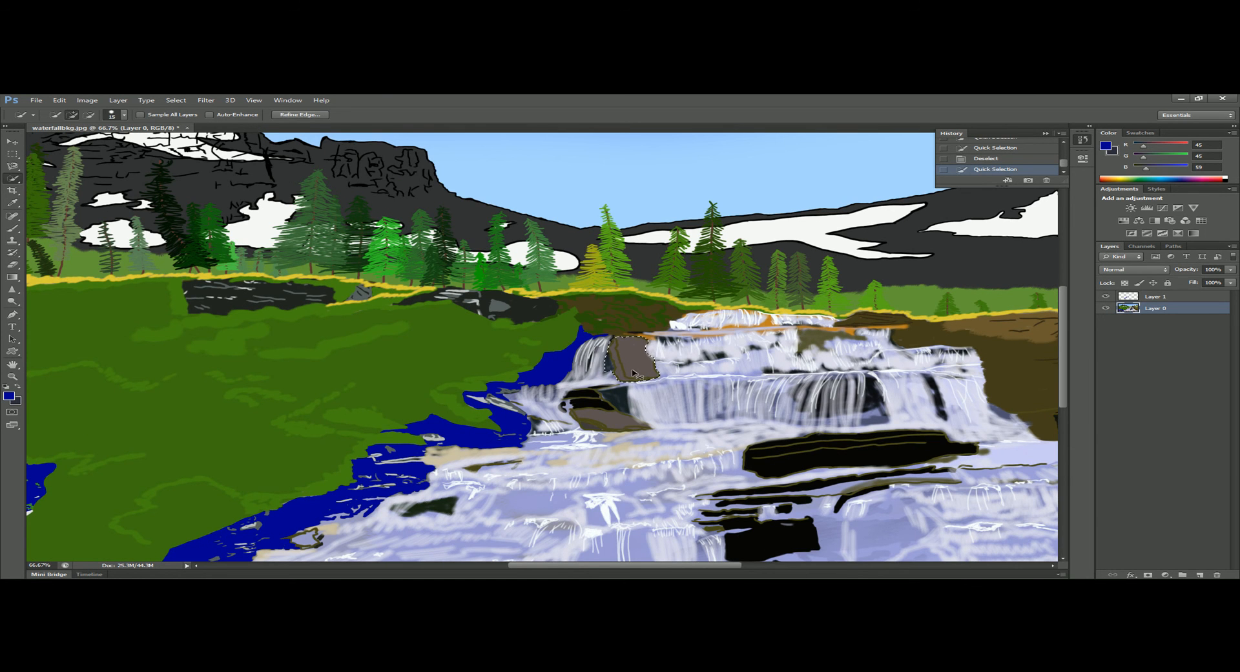
{"action": "key", "text": "ctrl+minus"}
{"action": "key", "text": "ctrl+minus"}
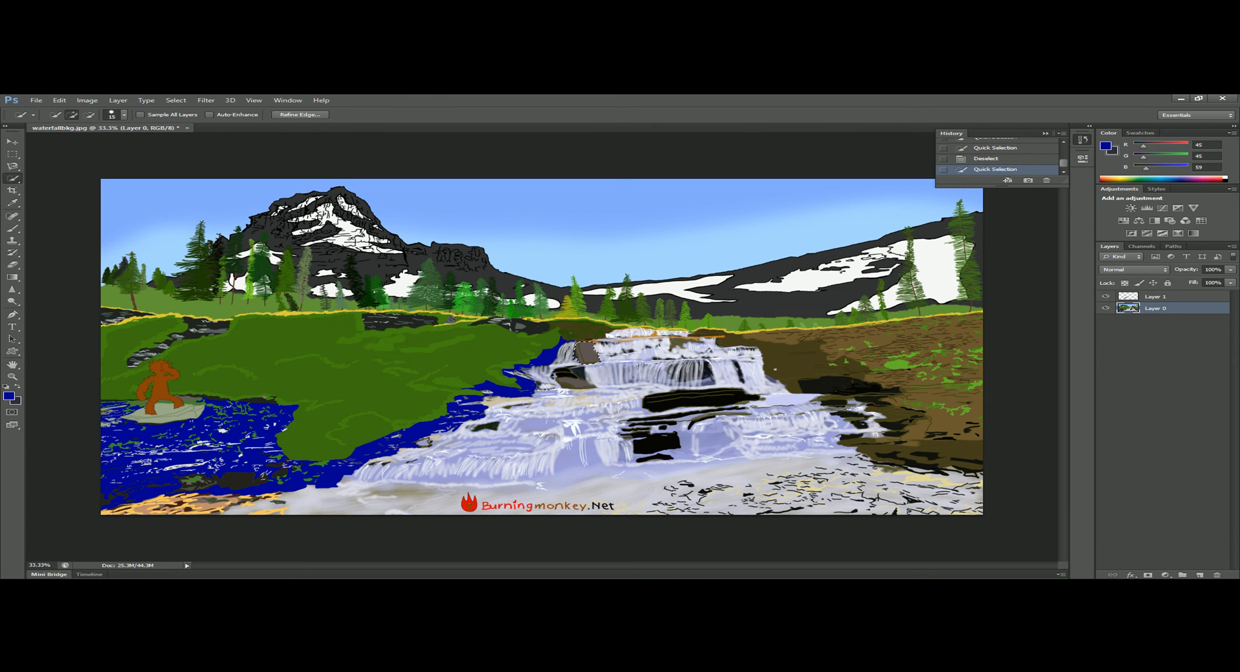
{"action": "mouse_move", "coordinate": [778, 357]}
{"action": "left_mouse_down"}
{"action": "mouse_move", "coordinate": [801, 362]}
{"action": "mouse_move", "coordinate": [804, 338]}
{"action": "left_mouse_up"}
Review the Lasso and Quick Selection tool variants and select the green hillside with the Magic Wand.
{"action": "right_click", "coordinate": [18, 182]}
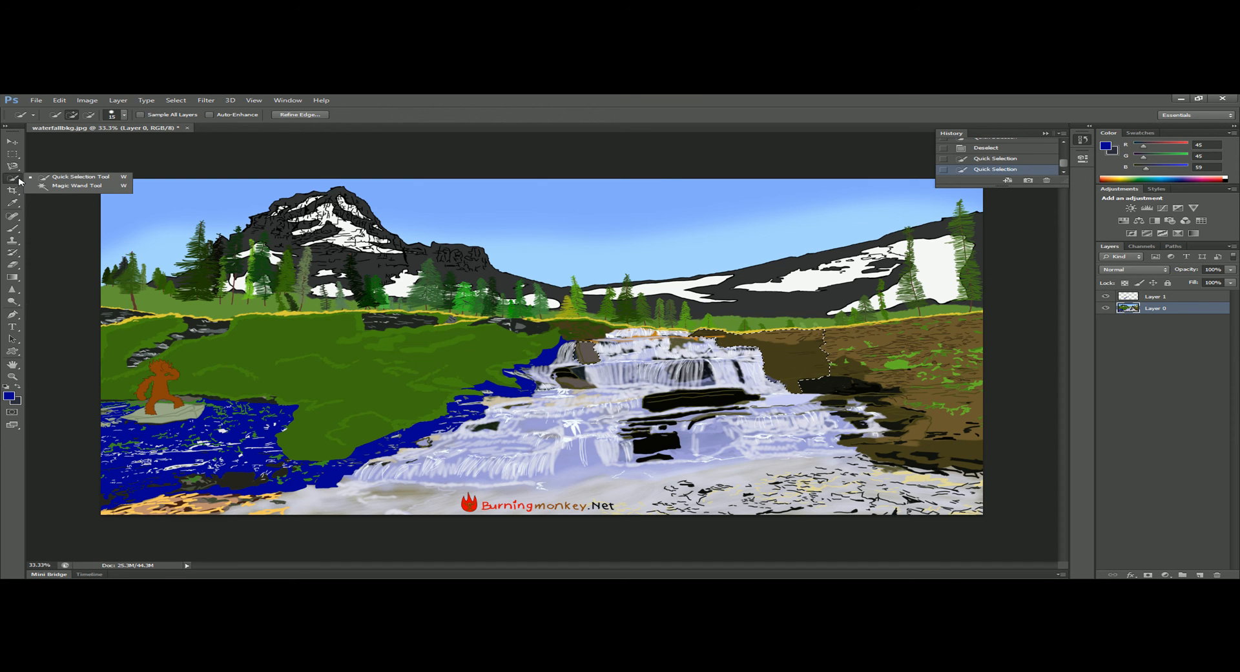
{"action": "left_click", "coordinate": [15, 169]}
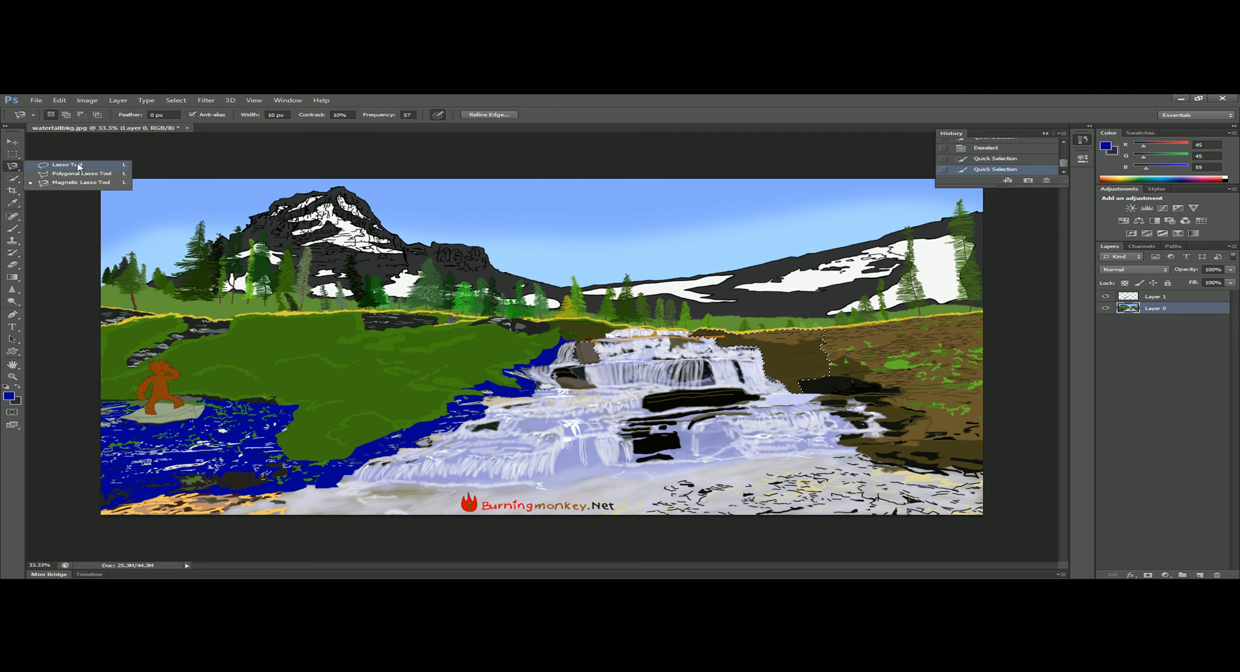
{"action": "left_click", "coordinate": [12, 178]}
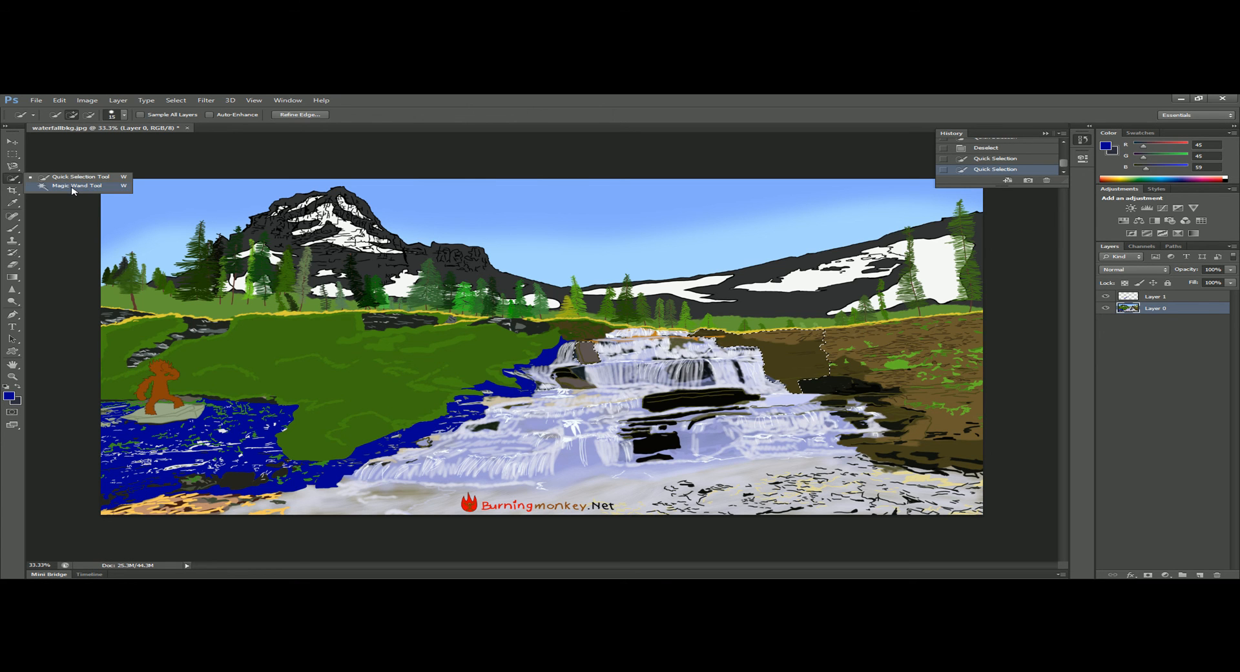
{"action": "left_click", "coordinate": [73, 186]}
{"action": "left_click", "coordinate": [442, 359]}
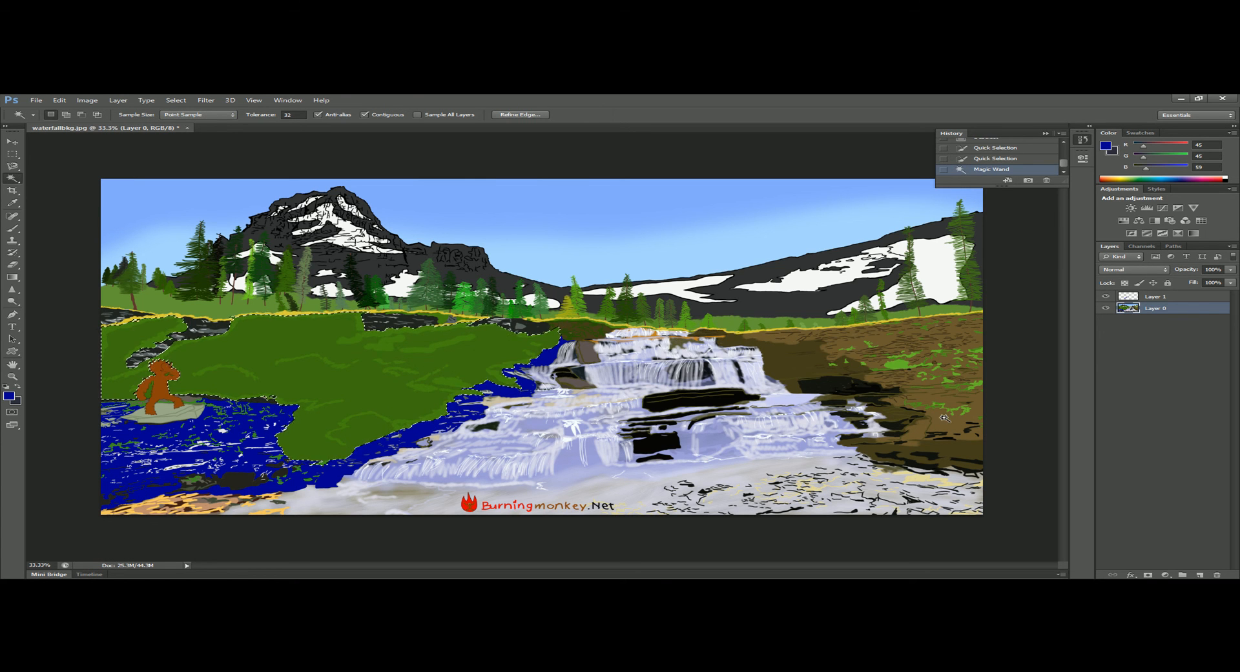